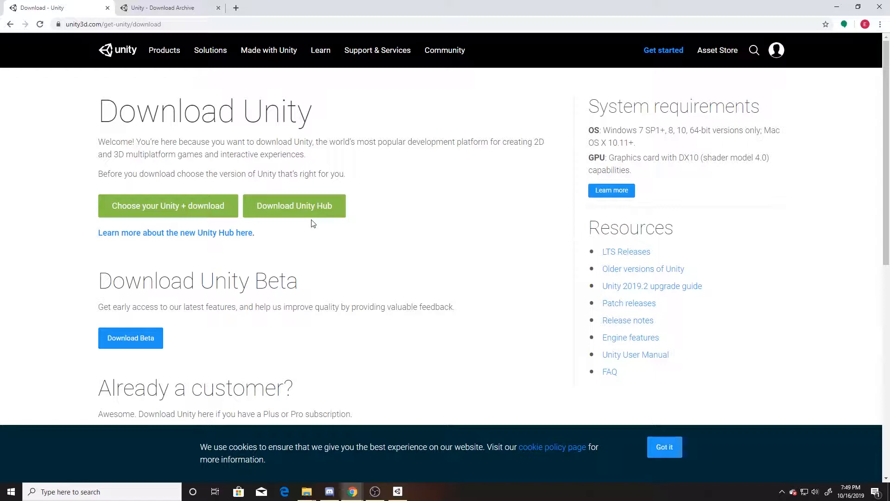
Step: Browse the Unity download archive page listing the 2019.x editor versions
left_click(160, 6)
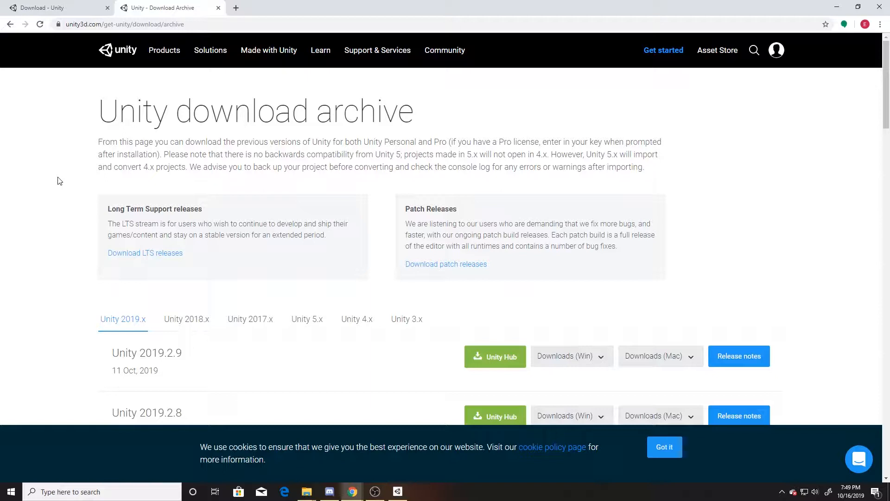
scroll(60, 181, "down", 3)
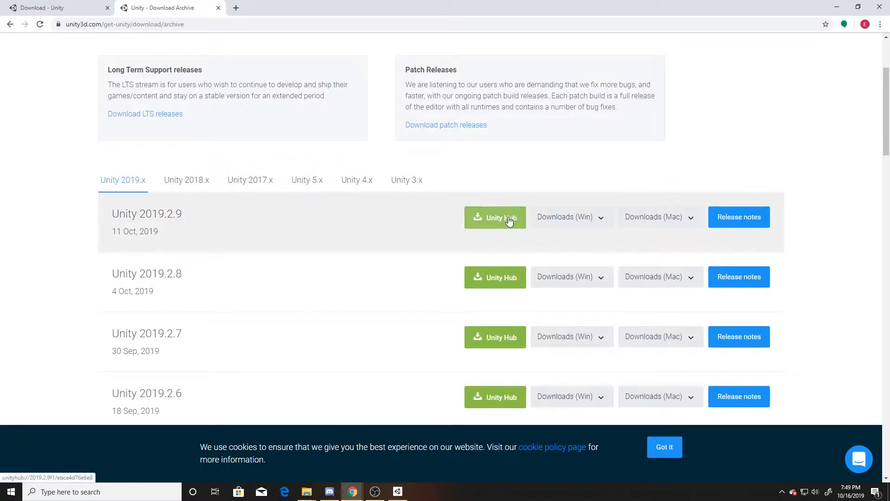
Step: Switch to Unity Hub, start a new project and select a folder for its location
left_click(398, 493)
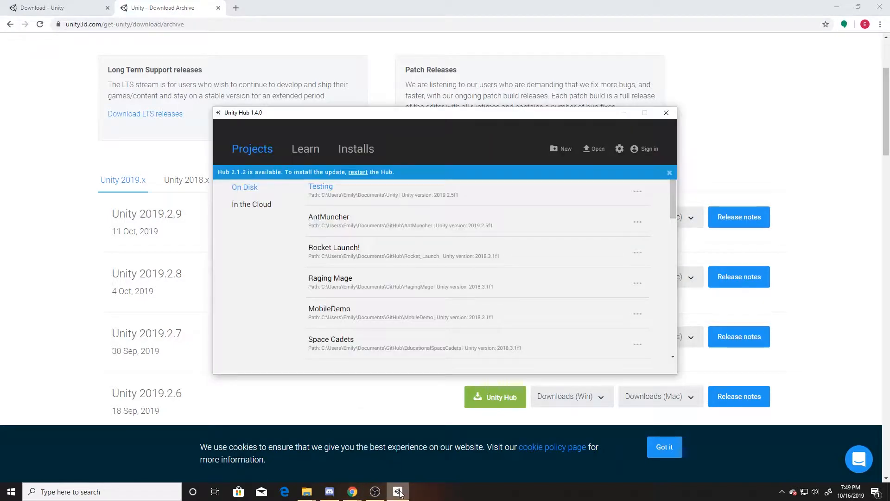
left_click(562, 148)
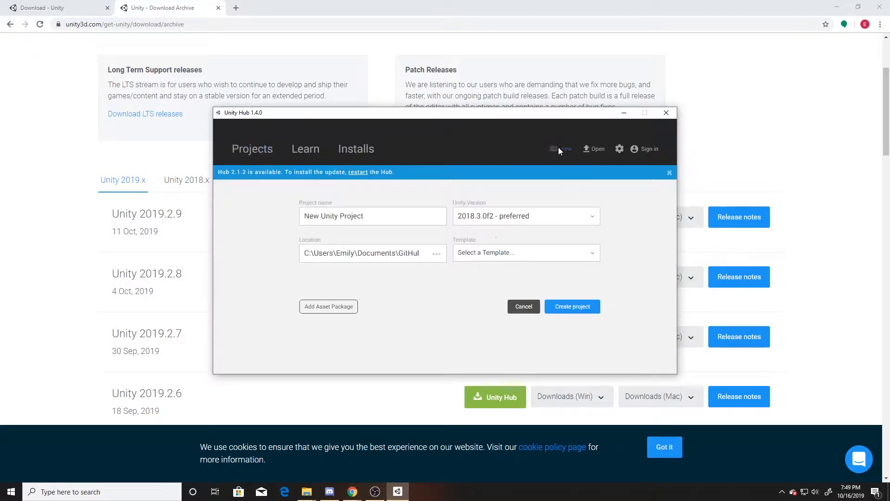
left_click(437, 253)
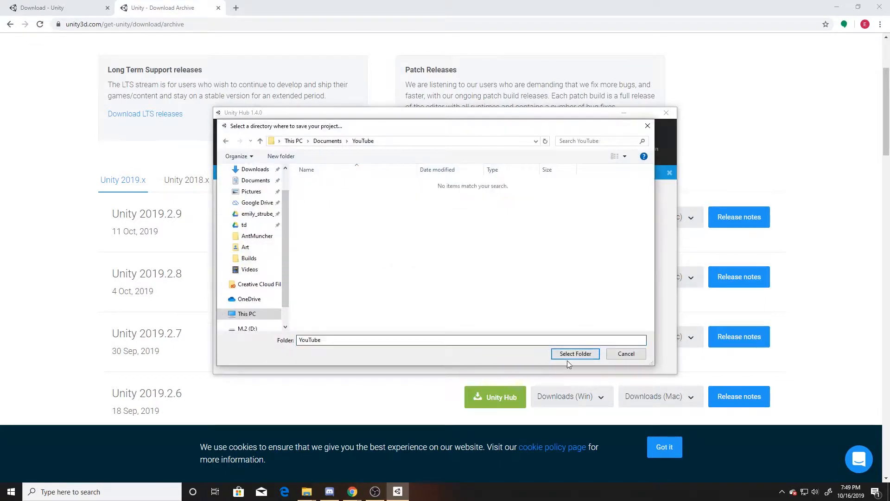
left_click(567, 357)
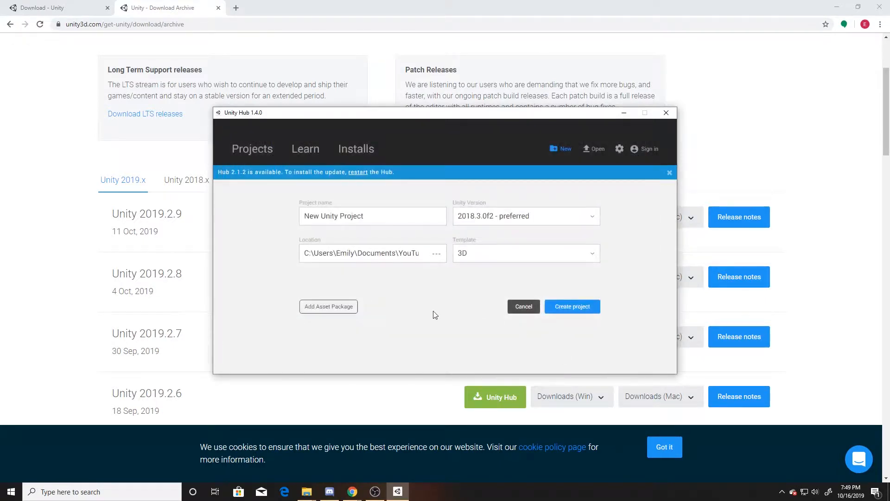
Step: Name the project UnityBasics, choose Unity version 2019.2.5f1 with the 3D template, and create it
left_click_drag(370, 215, 255, 210)
type("Unity")
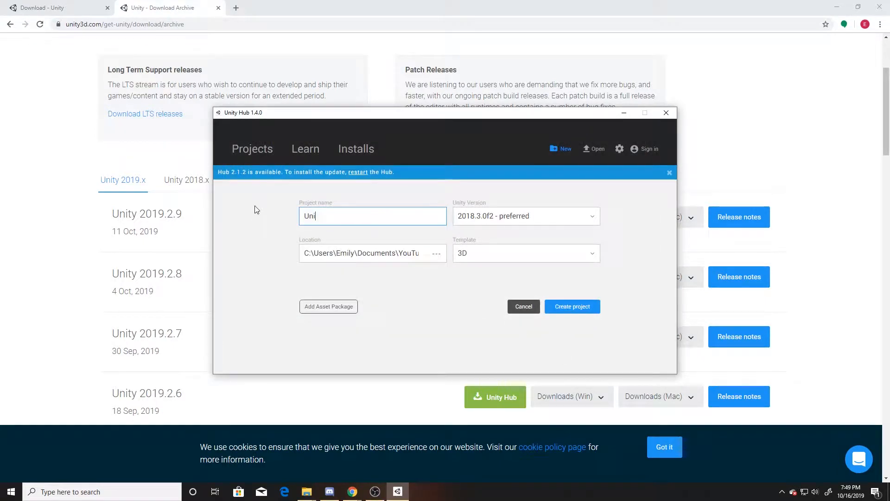
type("Basics")
left_click(566, 218)
left_click(551, 226)
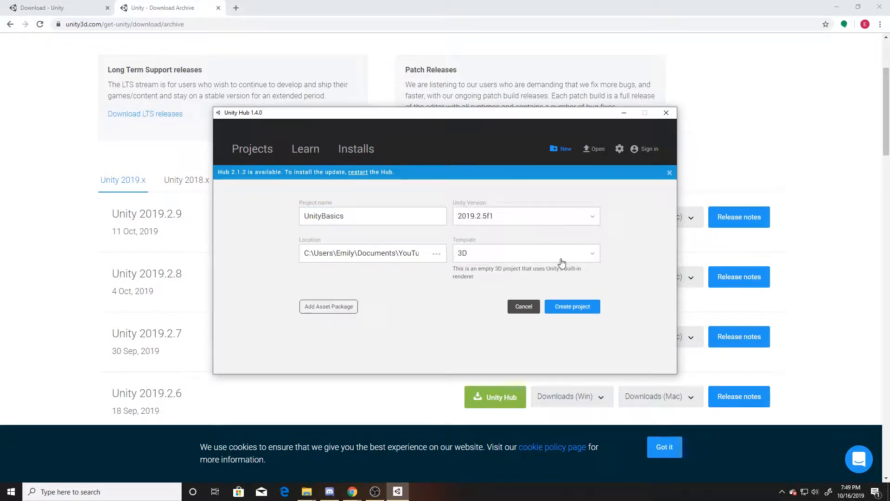
left_click(577, 308)
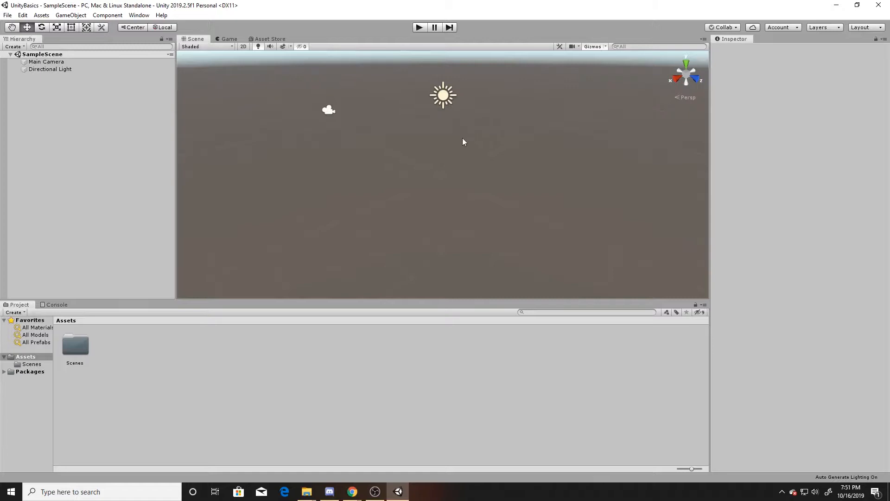
Step: Orbit and zoom around the scene, selecting the Main Camera and the Directional Light to inspect them
right_click_drag(347, 175, 344, 144)
scroll(400, 166, "up", 2)
scroll(401, 170, "up", 4)
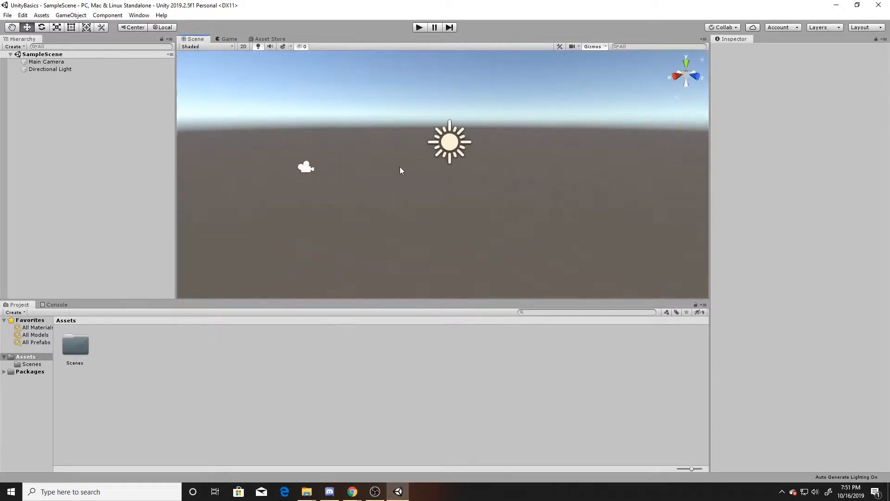
scroll(400, 168, "down", 5)
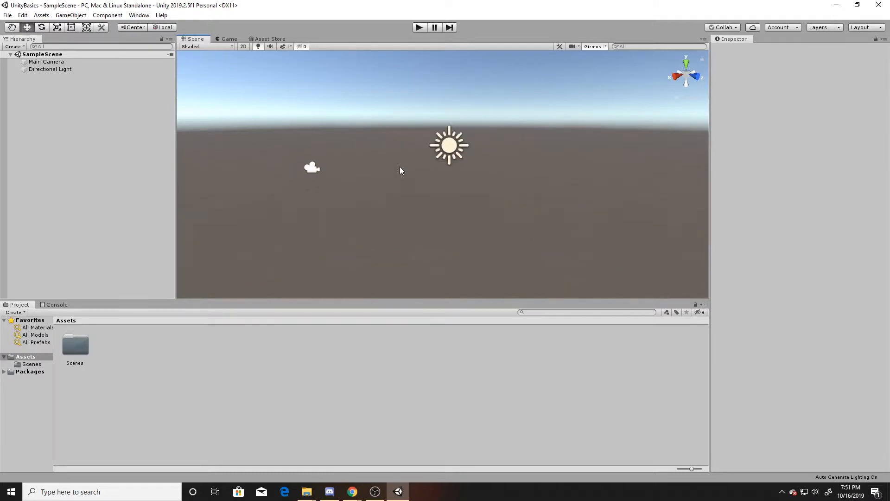
middle_click_drag(389, 196, 321, 188)
left_click_drag(313, 176, 437, 153, "alt")
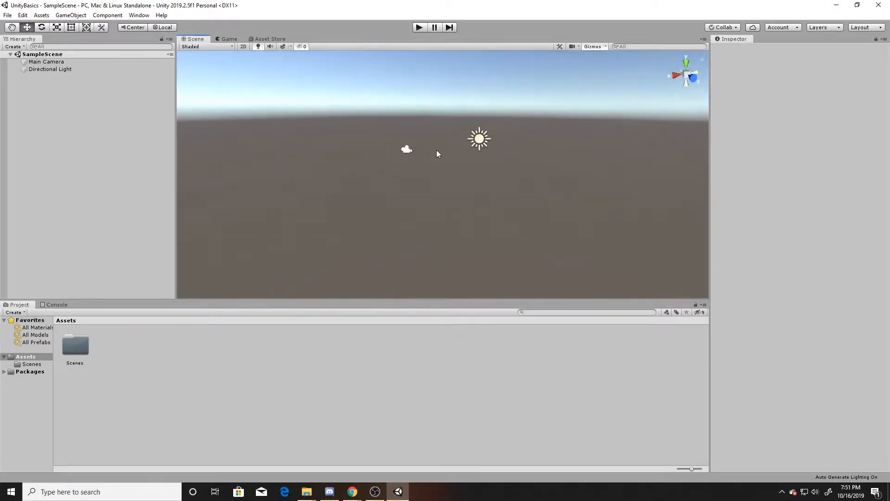
left_click(406, 150)
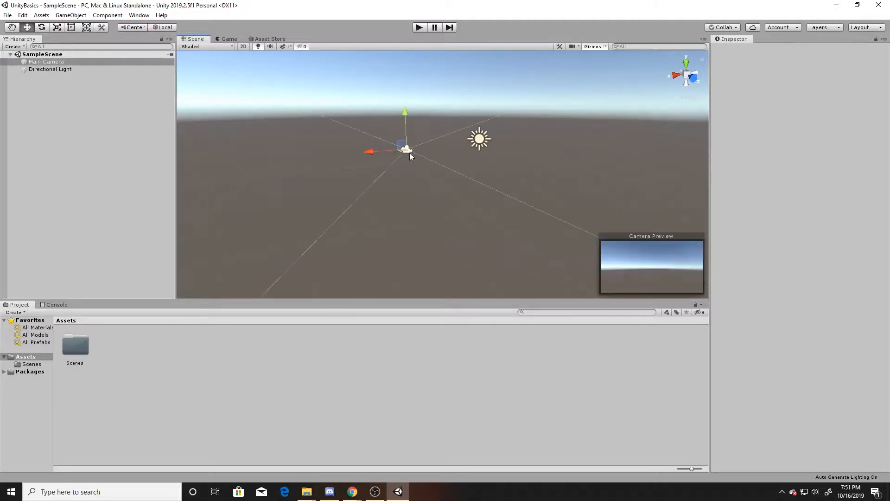
scroll(463, 153, "up", 3)
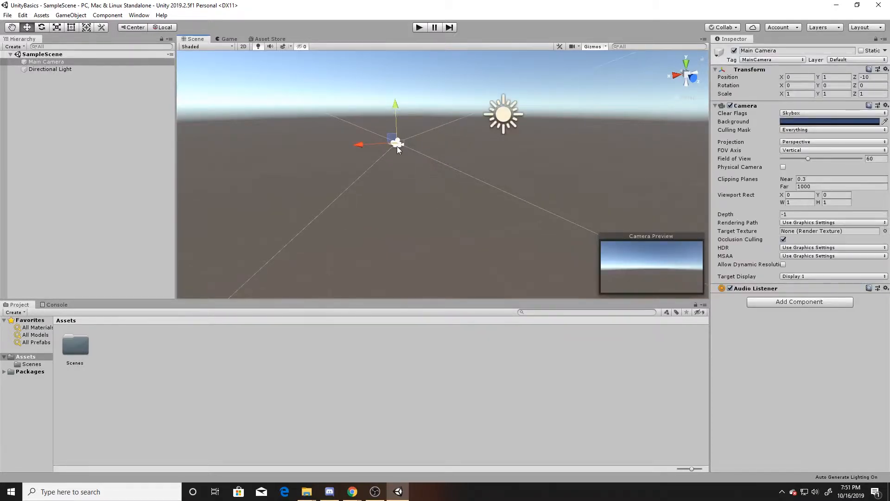
left_click(505, 112)
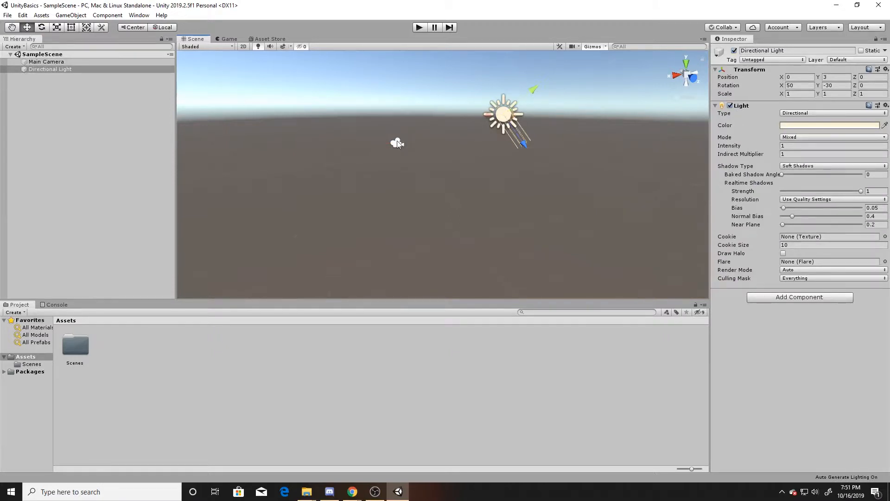
Step: Move the Main Camera slightly forward in the scene, to about Z -9.57
left_click(397, 144)
left_click_drag(408, 144, 399, 193, "alt")
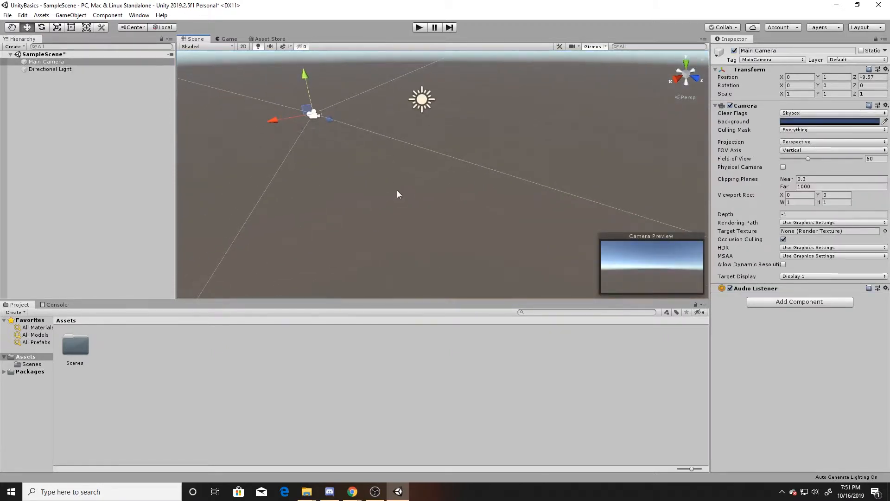
Step: Delete the Main Camera and undo the deletion
key("Delete")
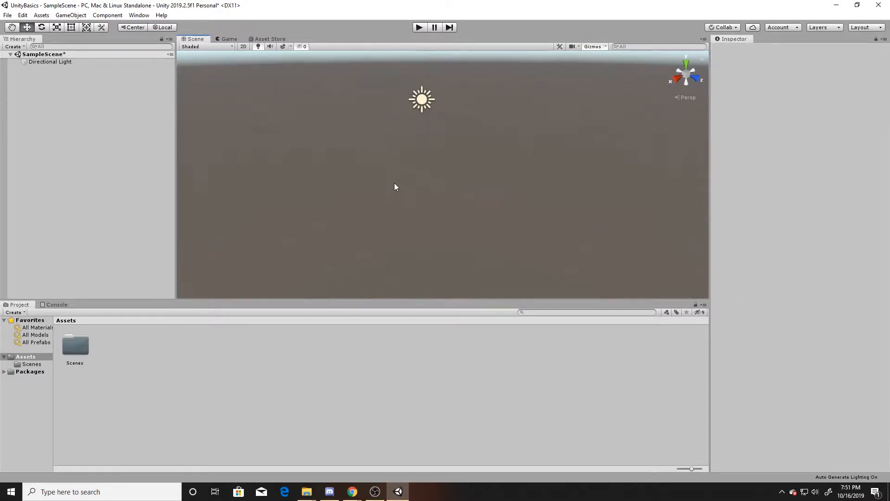
key("ctrl+z")
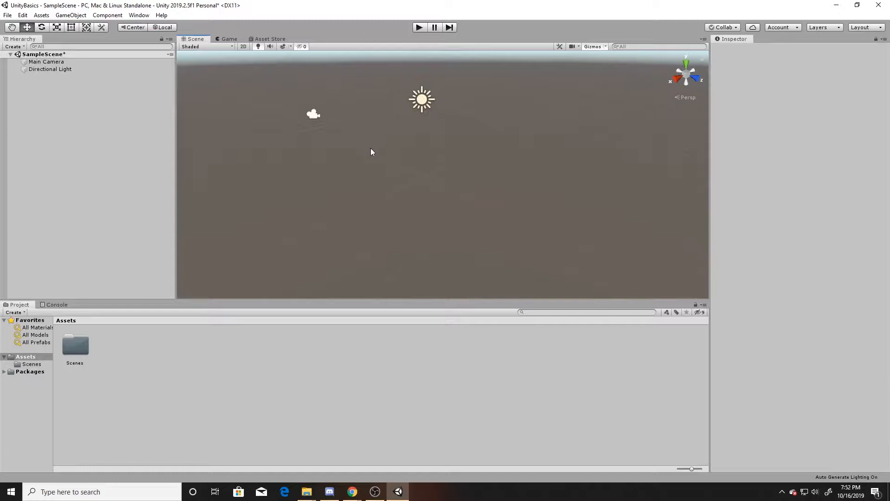
Step: Create a 3D Cube object in the scene from the hierarchy
left_click(228, 39)
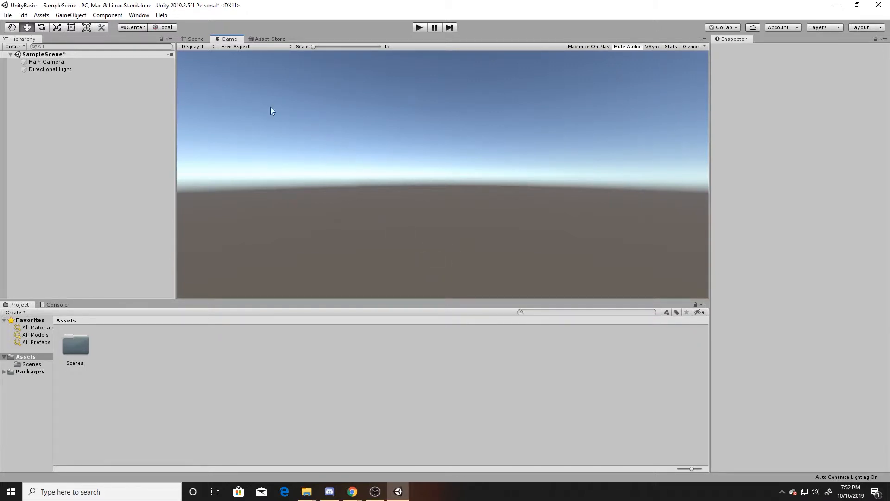
right_click(91, 107)
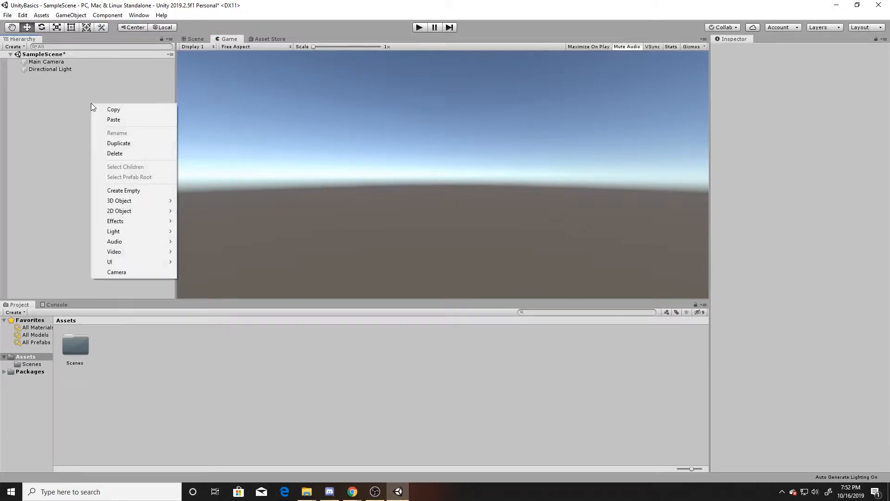
mouse_move(148, 201)
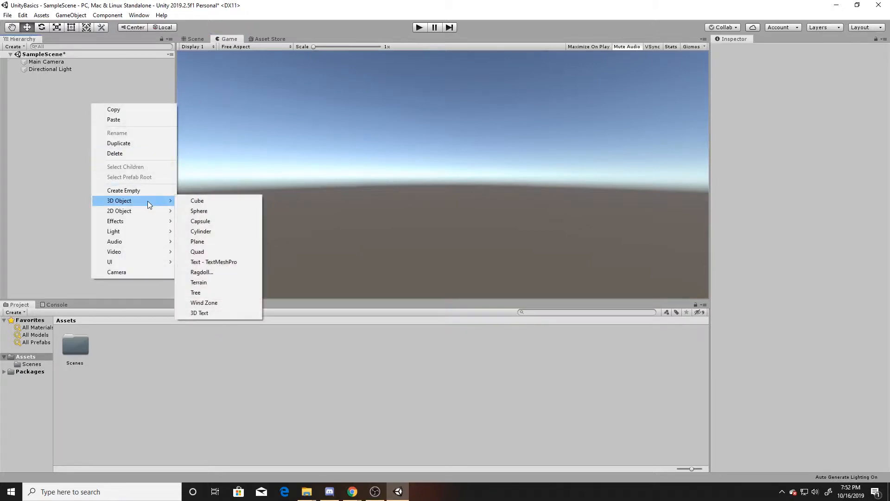
left_click(198, 202)
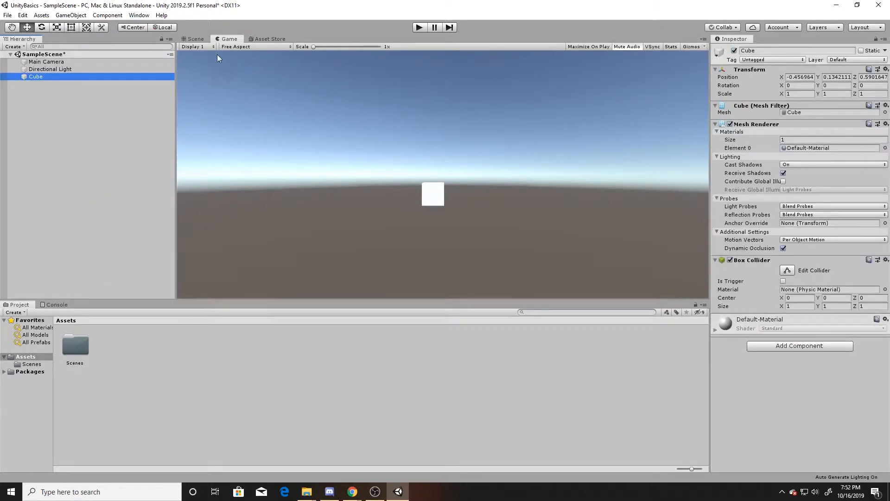
Step: Raise the Main Camera in the Scene view to about Y 2.54
left_click(196, 40)
left_click(315, 113)
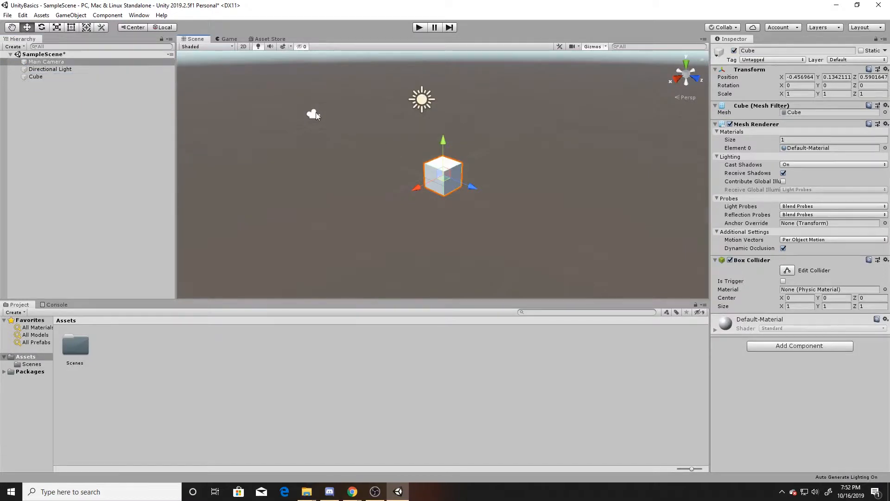
left_click_drag(304, 80, 308, 57)
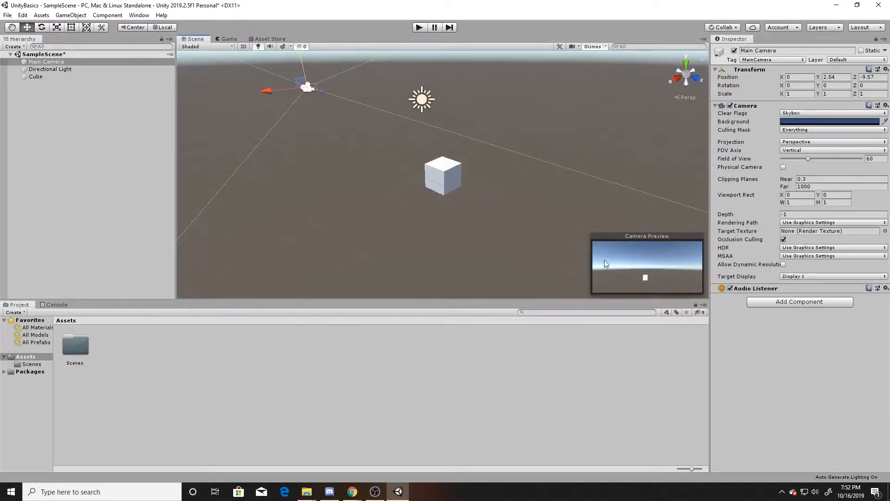
Step: Switch between the Game and Scene views to compare the camera's framing of the cube
left_click(228, 39)
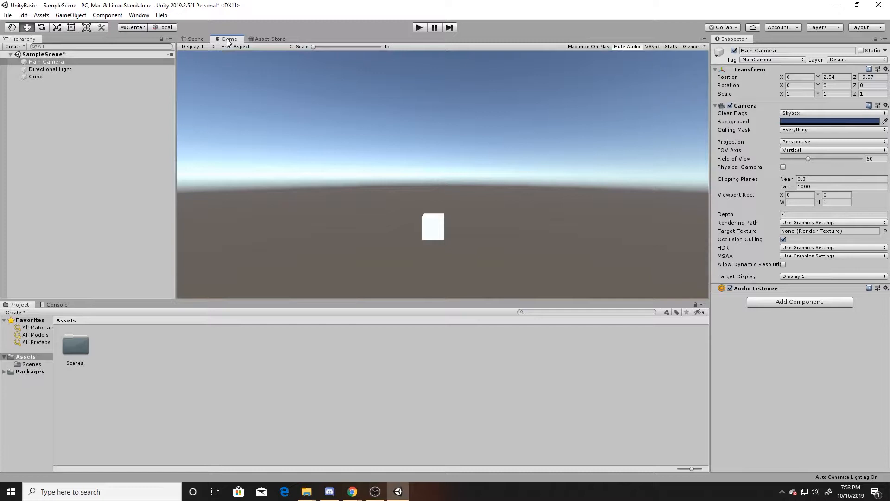
left_click(196, 41)
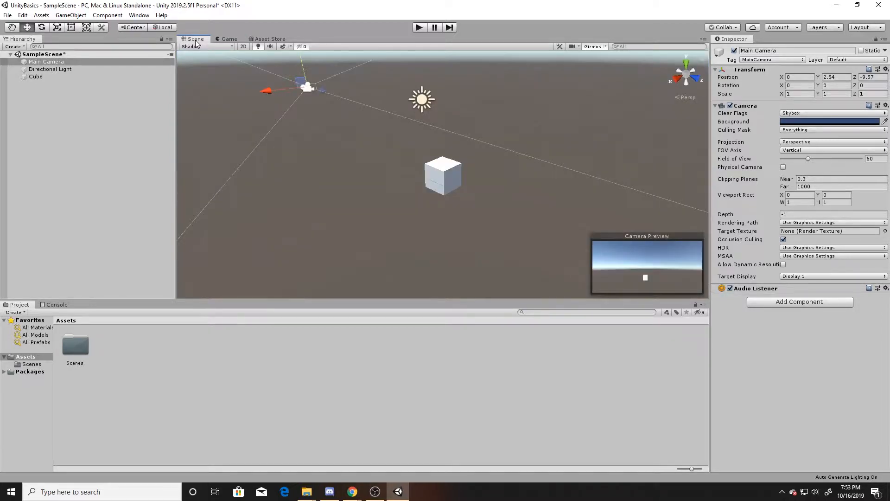
left_click(229, 40)
left_click(188, 40)
Step: Enable Alpha Numeric Sorting in the editor Preferences and close the Preferences window
left_click(24, 19)
left_click(52, 276)
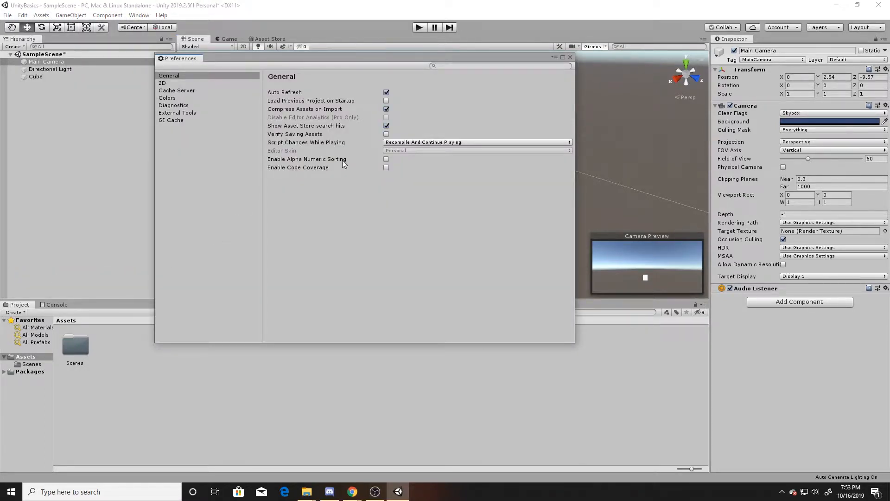
left_click(386, 159)
left_click(571, 57)
Step: Switch the hierarchy to Alphabetical Sorting and back to Transform Sorting
left_click(167, 47)
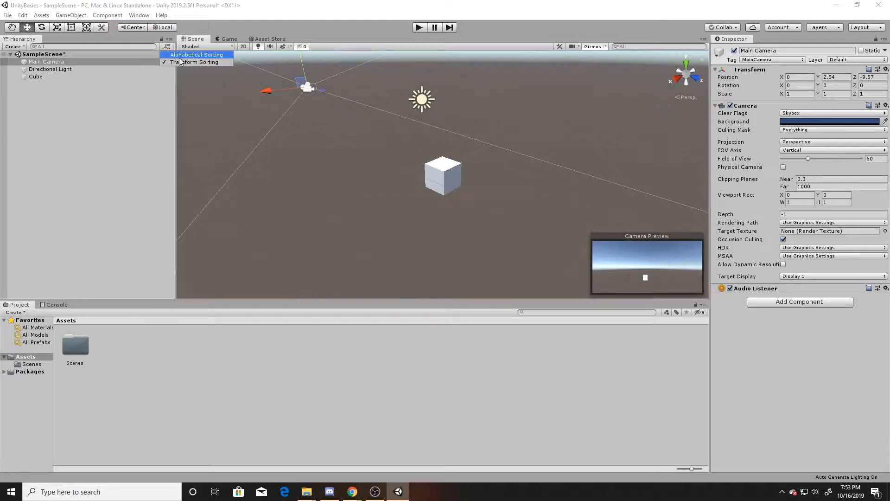
left_click(185, 54)
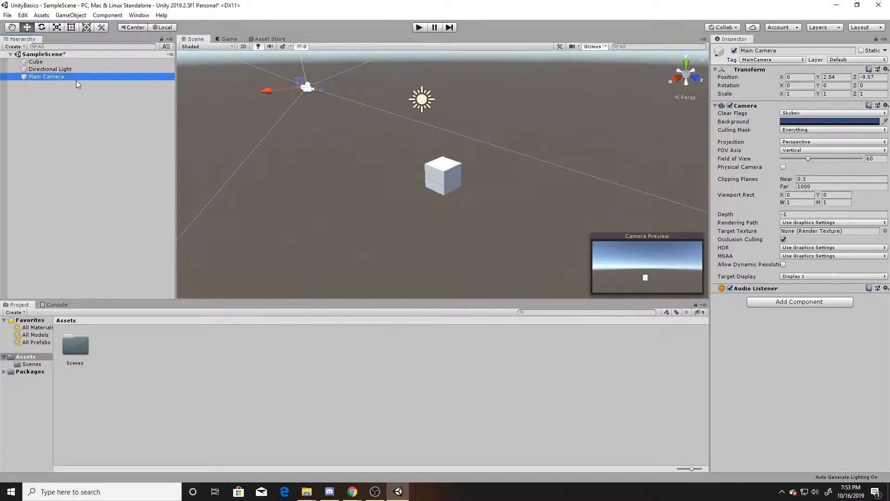
left_click(166, 48)
left_click(178, 65)
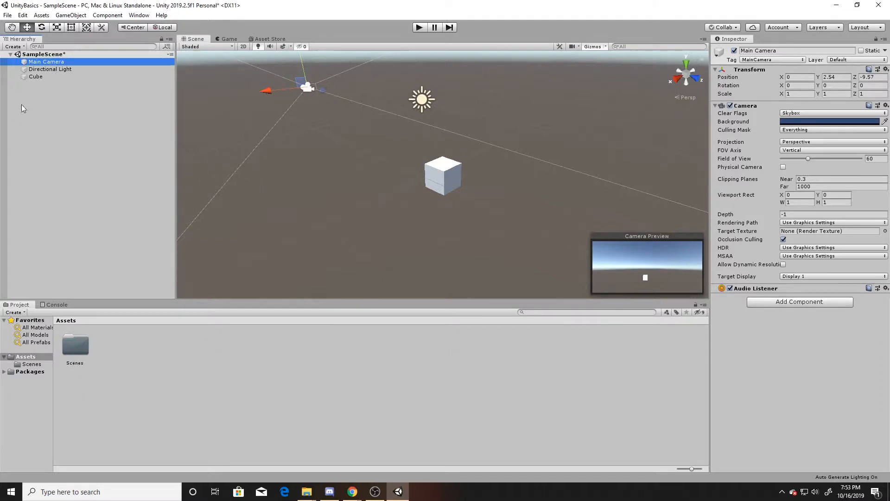
Step: Toggle the Cube's scene visibility until it is hidden in the Scene view
left_click(4, 77)
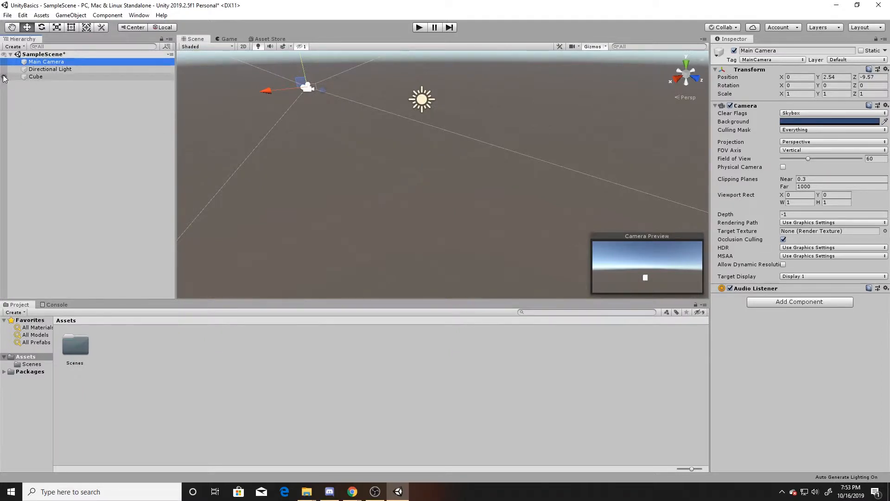
left_click(4, 77)
left_click(4, 77)
left_click(4, 77)
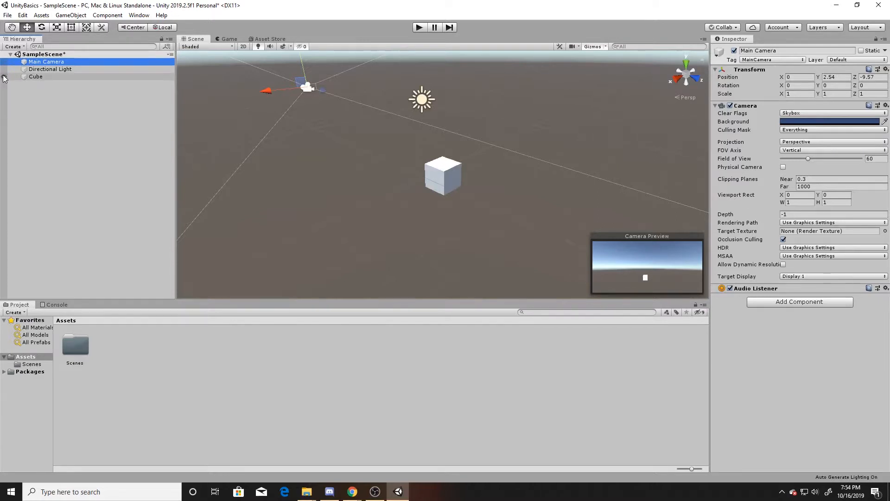
left_click(3, 77)
Step: Compare the Game and Scene views and re-toggle the Cube's scene visibility
left_click(224, 38)
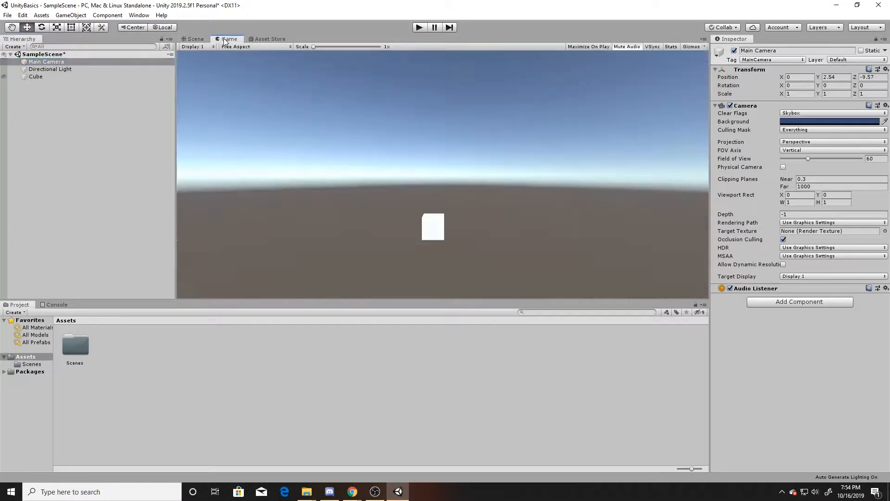
left_click(195, 39)
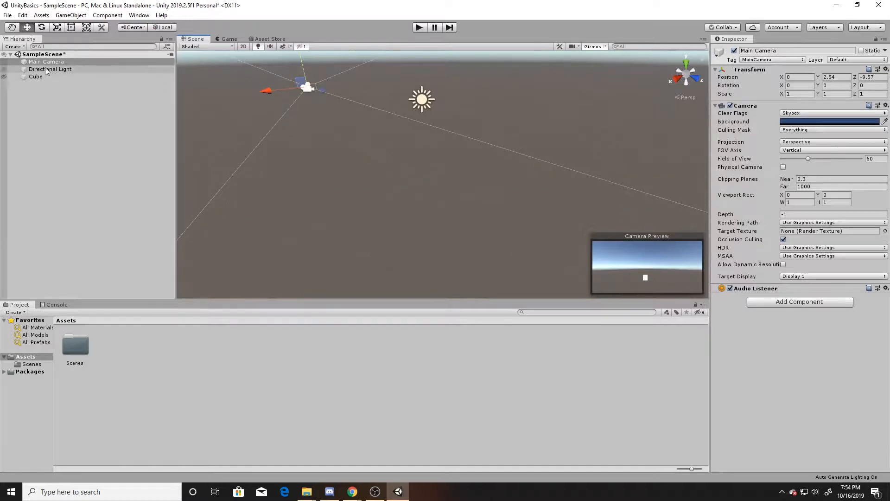
left_click(4, 77)
left_click(5, 76)
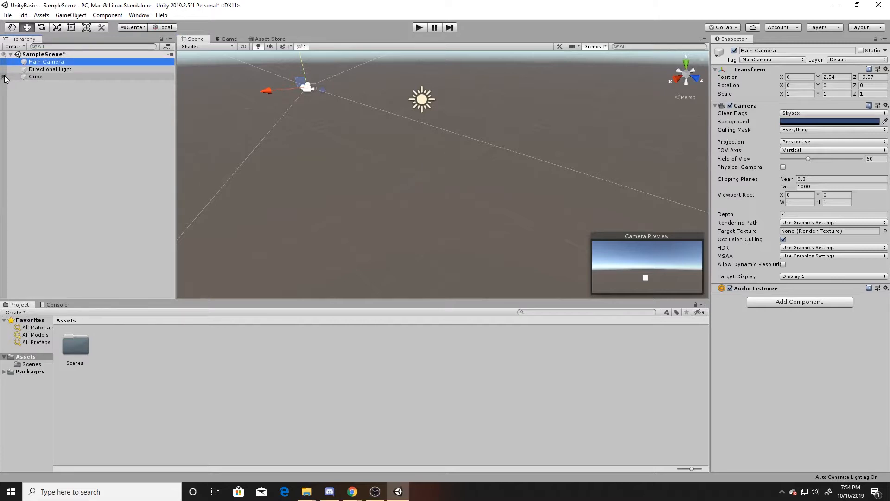
Step: Make the Cube a child of the Main Camera in the hierarchy
left_click(229, 39)
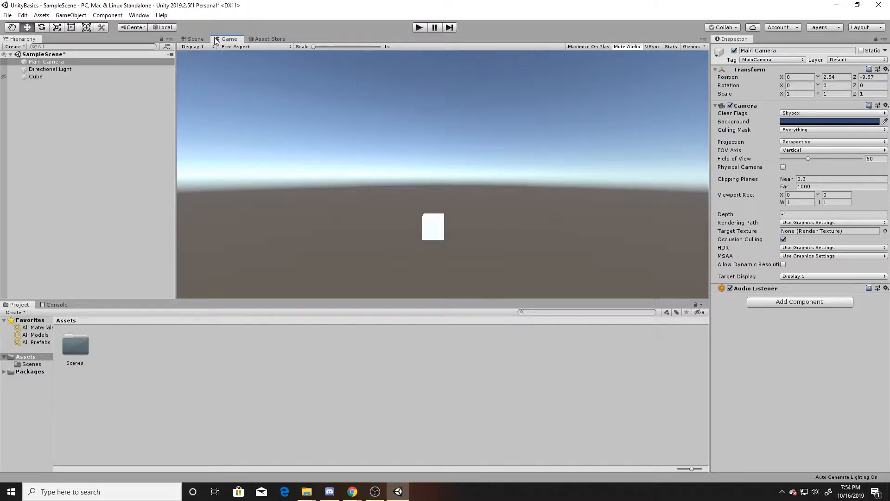
left_click(196, 39)
left_click(46, 62)
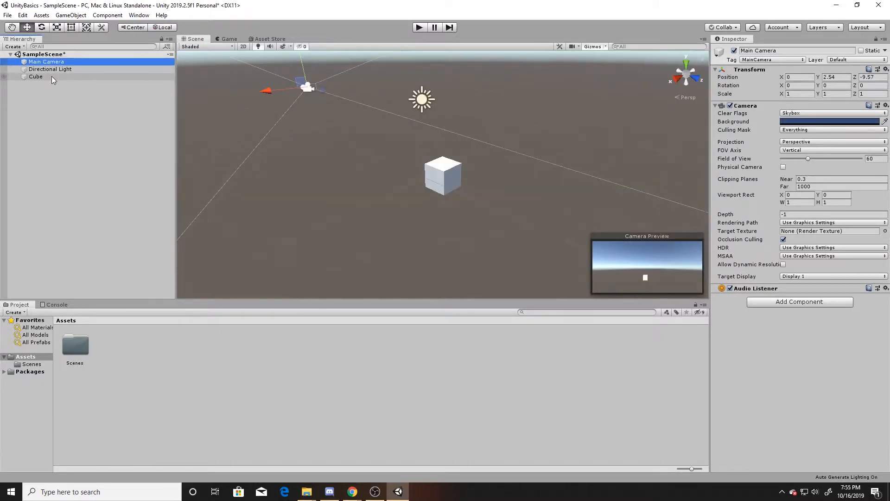
left_click_drag(51, 76, 53, 64)
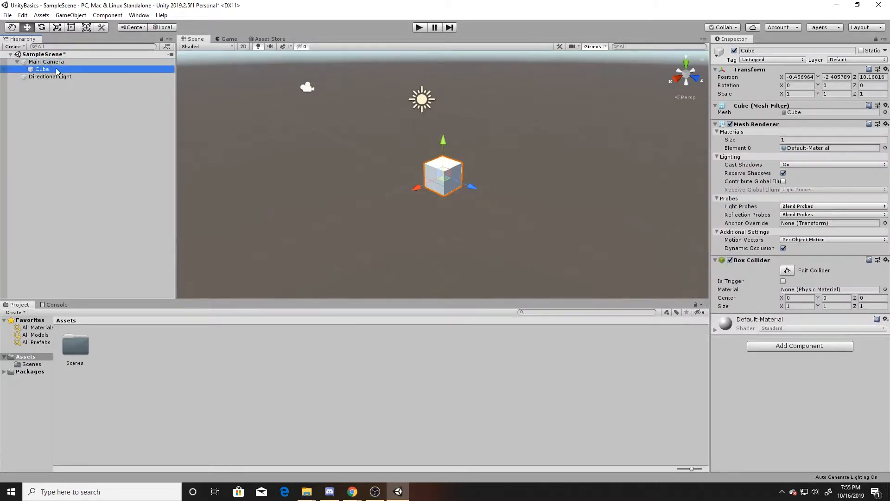
Step: Move the Main Camera forward along its z axis in the Scene view, carrying its child Cube
left_click(48, 62)
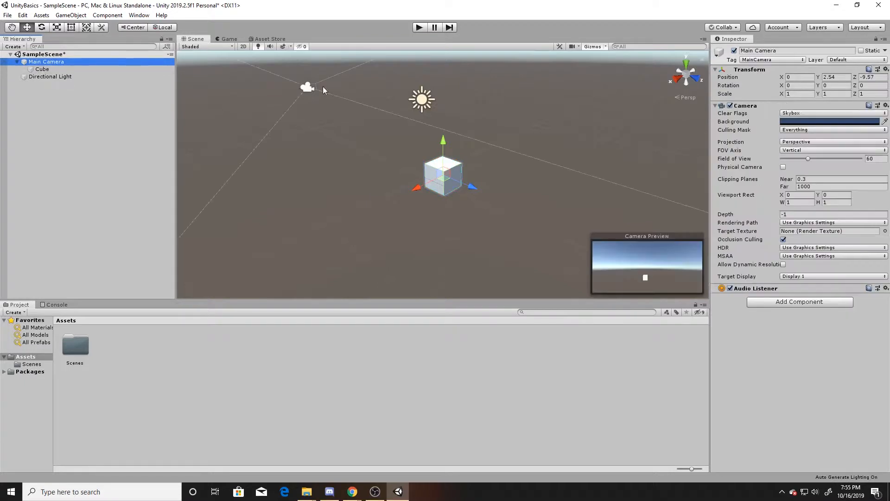
left_click_drag(470, 182, 491, 230)
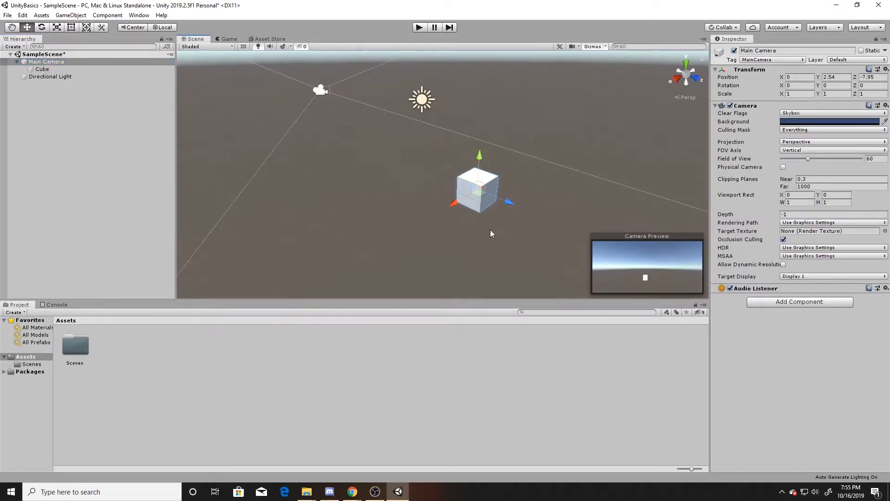
Step: Move the Cube sideways along its x axis and undo the move
left_click(85, 70)
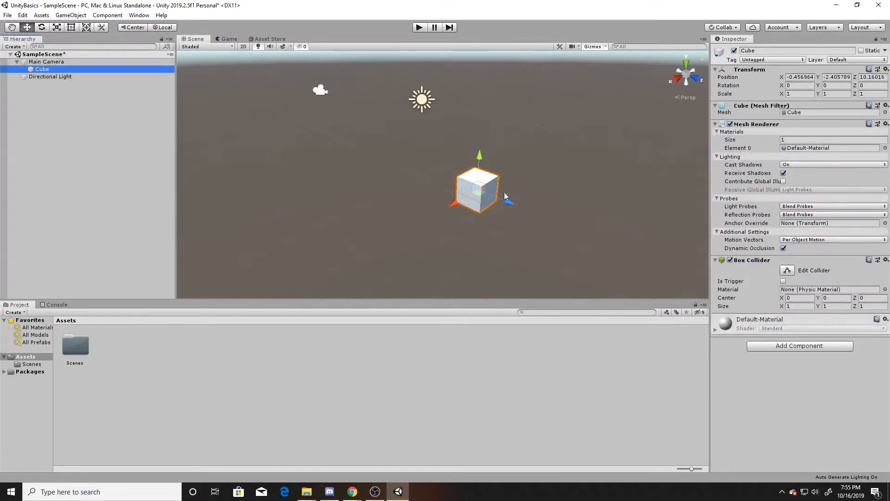
left_click_drag(455, 202, 500, 187)
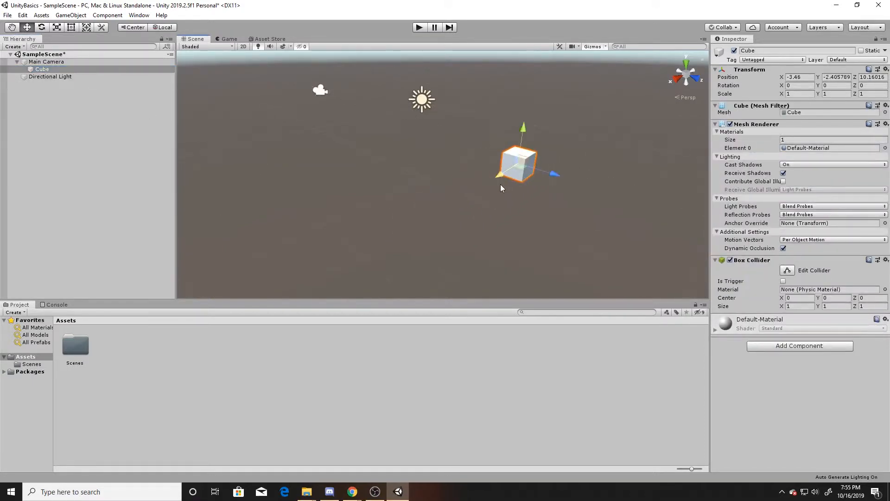
key("ctrl+z")
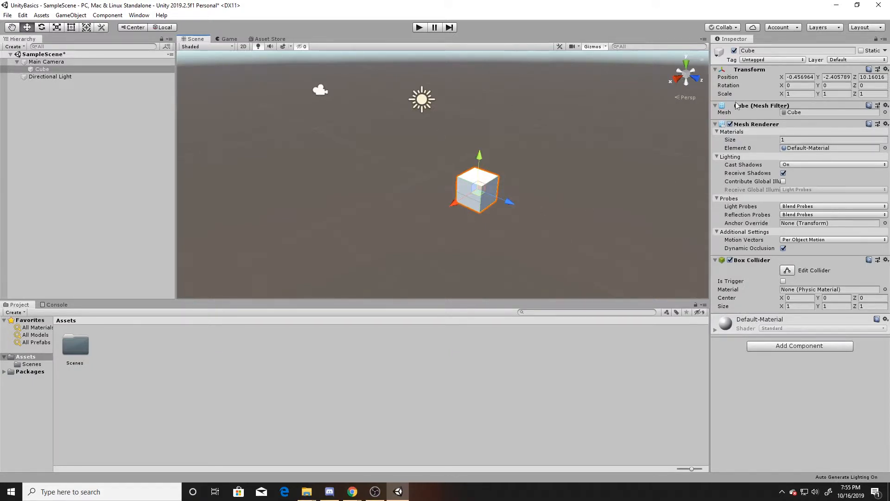
Step: Move the Cube along its z axis toward the camera
left_click_drag(510, 202, 448, 181)
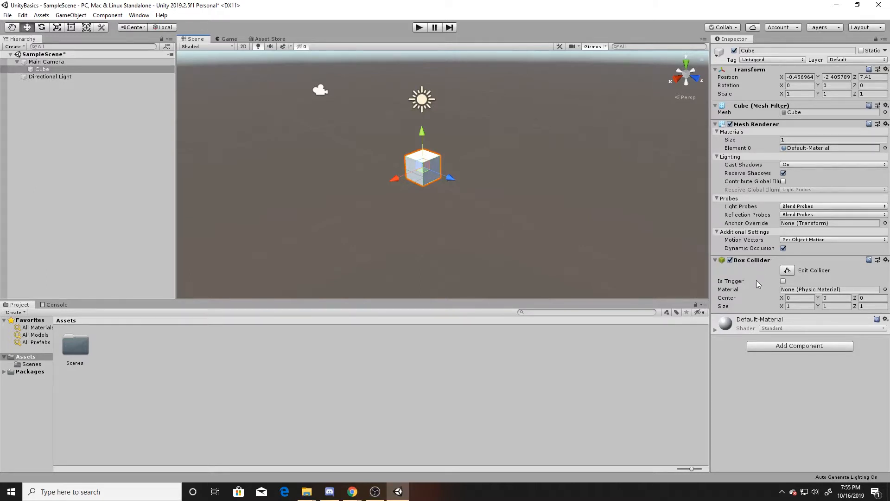
left_click(805, 306)
type("10")
key("BackSpace")
Step: Move the Box Collider component above the Mesh Renderer and drag it back below
left_click(886, 259)
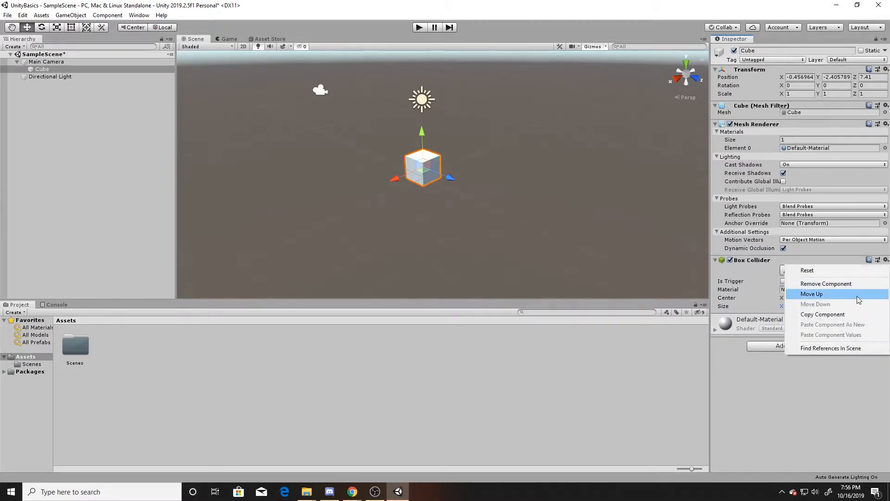
left_click(859, 294)
left_click(885, 123)
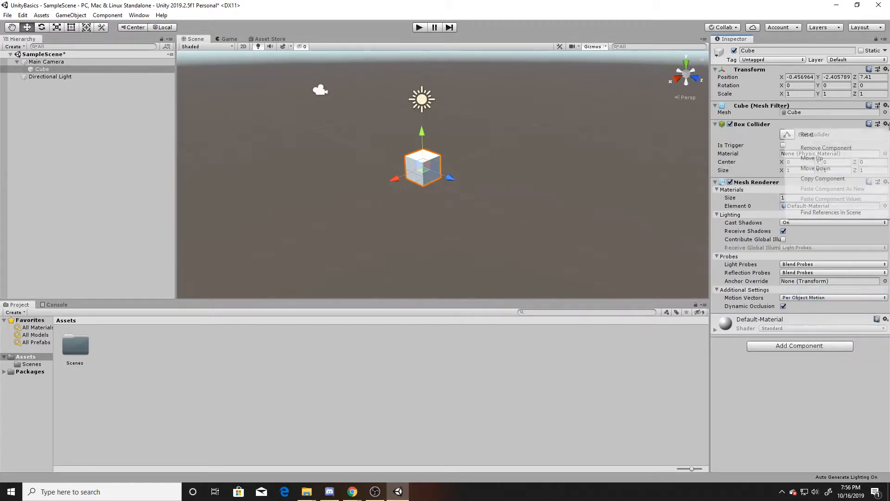
left_click(745, 122)
left_click_drag(747, 122, 756, 317)
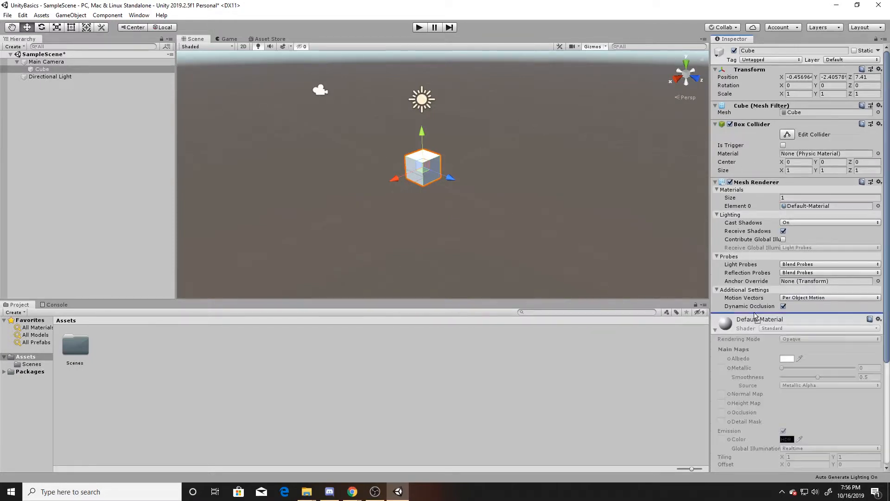
Step: Collapse and expand the material, Box Collider and Mesh Renderer components in the Inspector
left_click(716, 331)
left_click(716, 261)
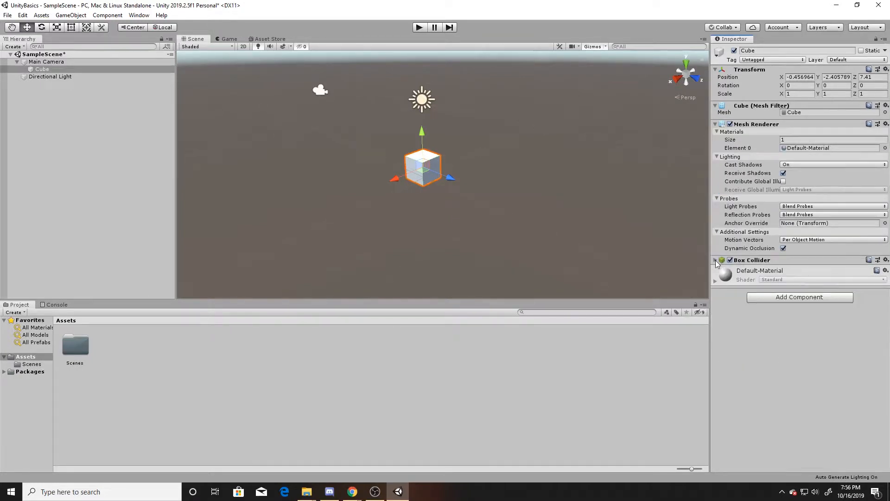
left_click(716, 261)
left_click(715, 260)
left_click(715, 125)
left_click(716, 133)
left_click(715, 124)
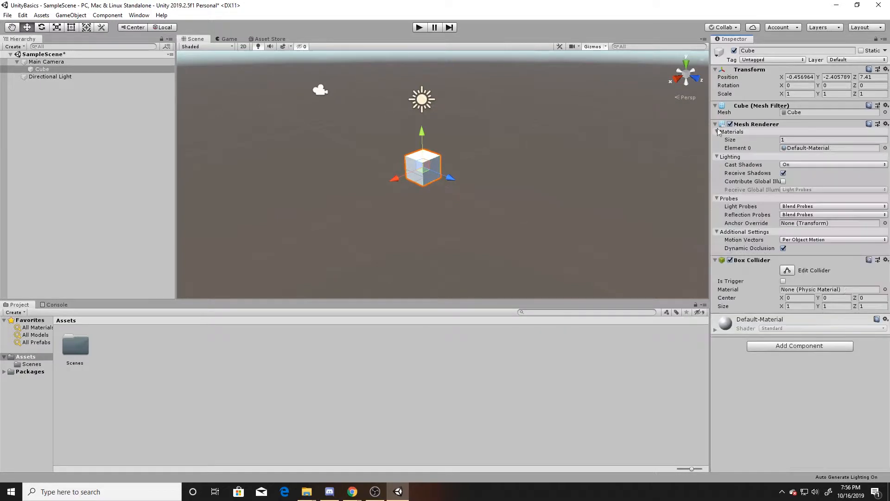
Step: Copy the Box Collider component and paste it onto the Cube as a new component
left_click(886, 261)
left_click(850, 315)
left_click(886, 260)
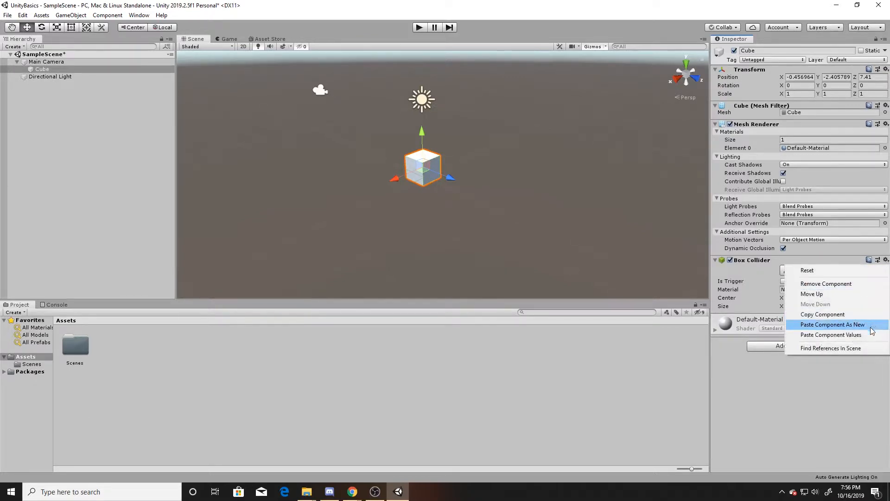
left_click(830, 324)
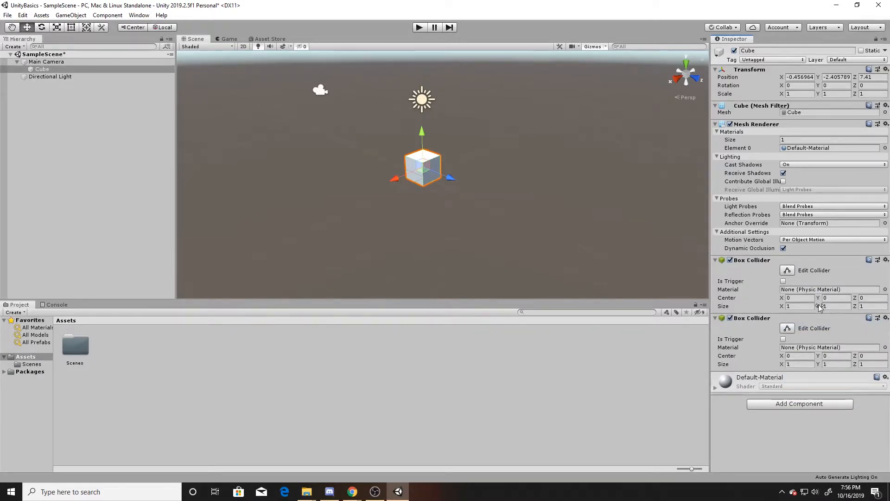
Step: Set the second Box Collider's size to 2, 2, 2
left_click(800, 364)
type("2")
key("Tab")
type("2")
key("Tab")
type("2")
Step: Copy the second Box Collider's values into the first one, then remove the second Box Collider
left_click(886, 318)
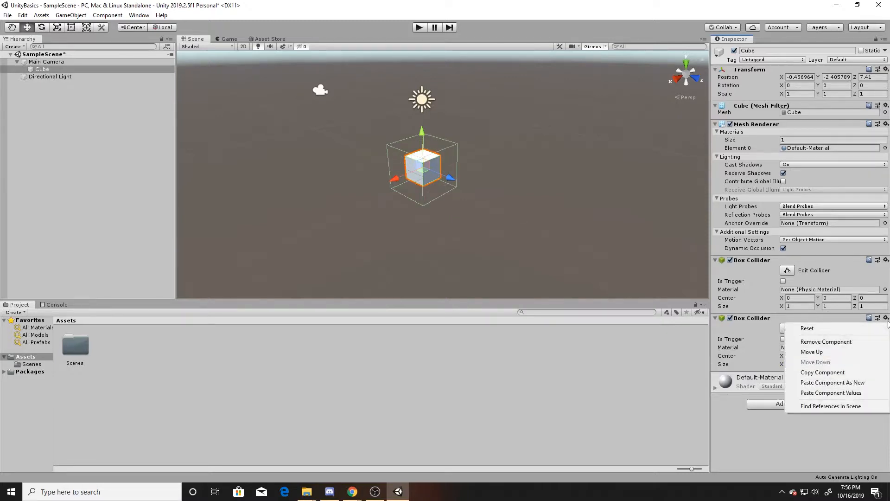
left_click(845, 373)
left_click(886, 260)
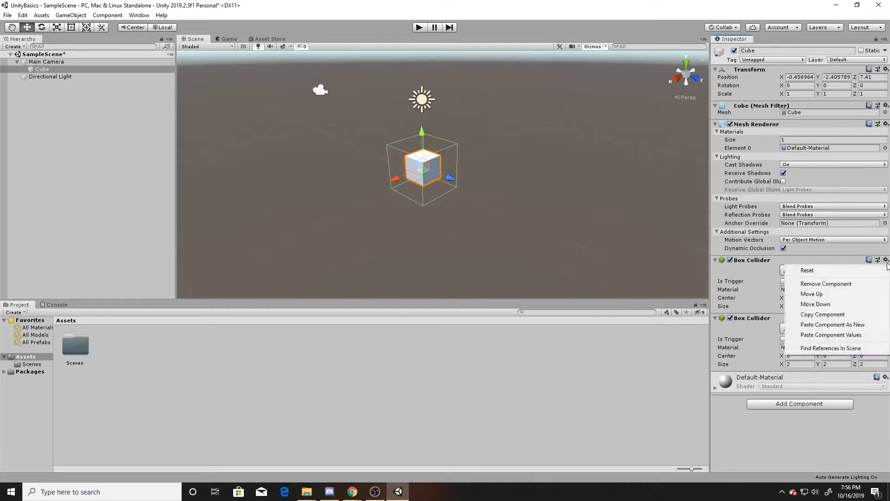
left_click(873, 341)
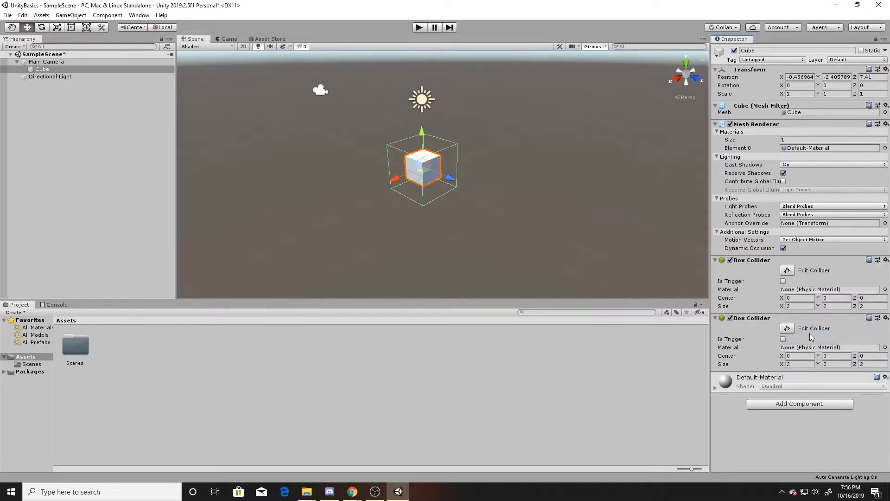
left_click(885, 318)
left_click(851, 342)
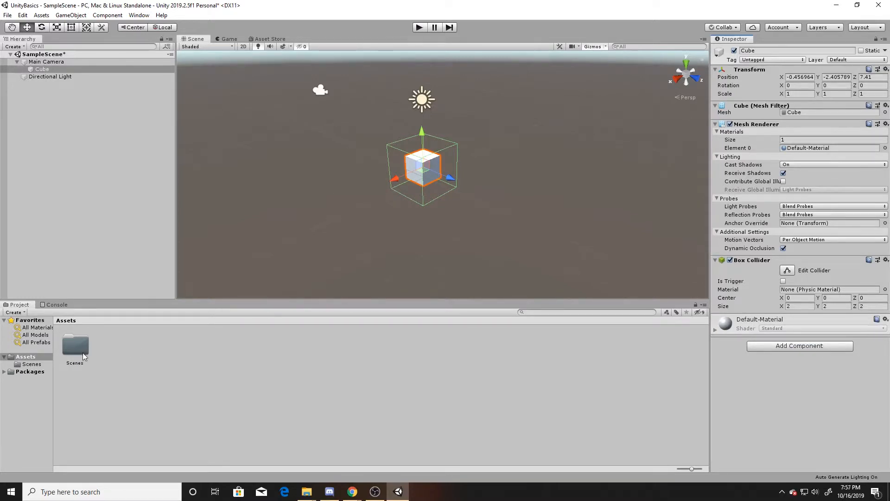
Step: Create a new folder named Materials in the project's Assets
right_click(134, 346)
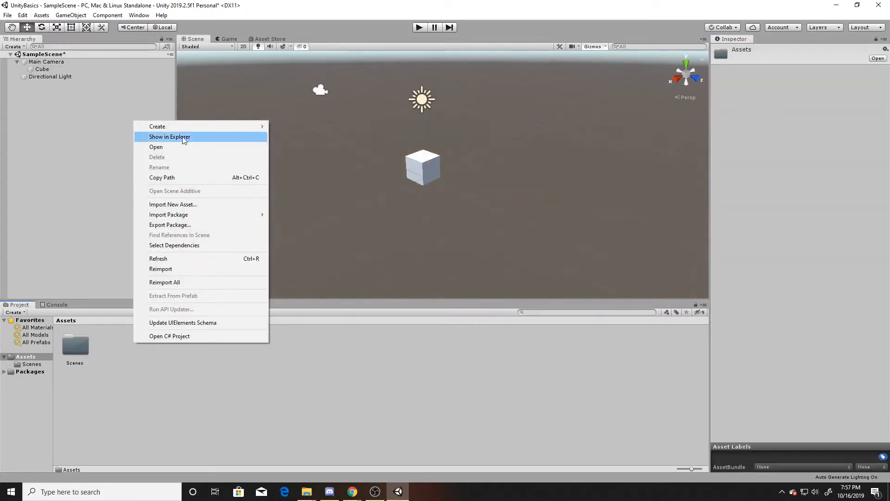
mouse_move(183, 129)
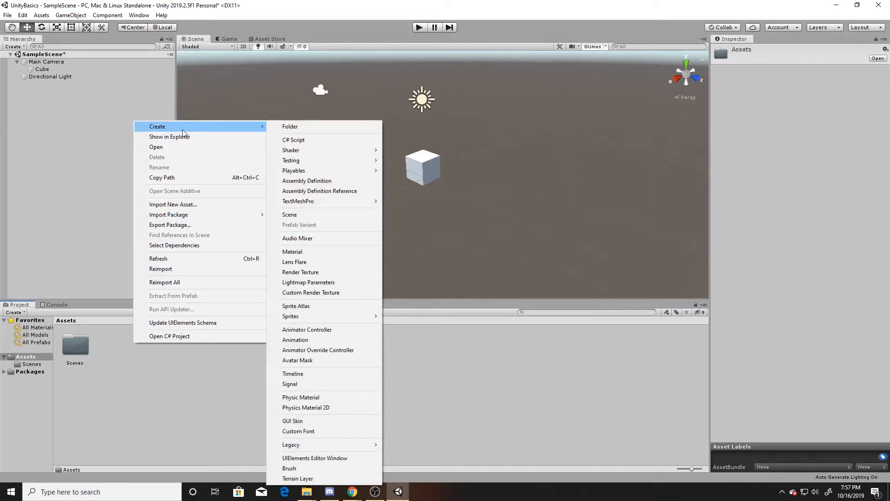
left_click(318, 126)
type("MA")
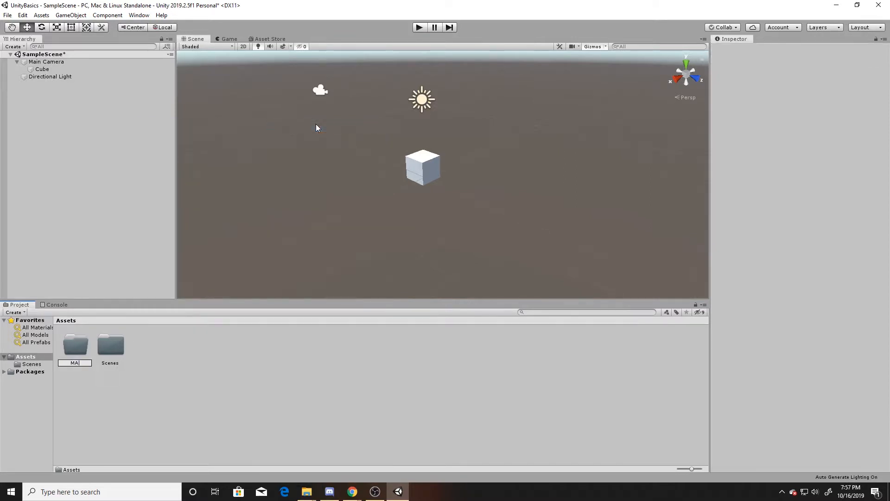
type("terials")
key("Return")
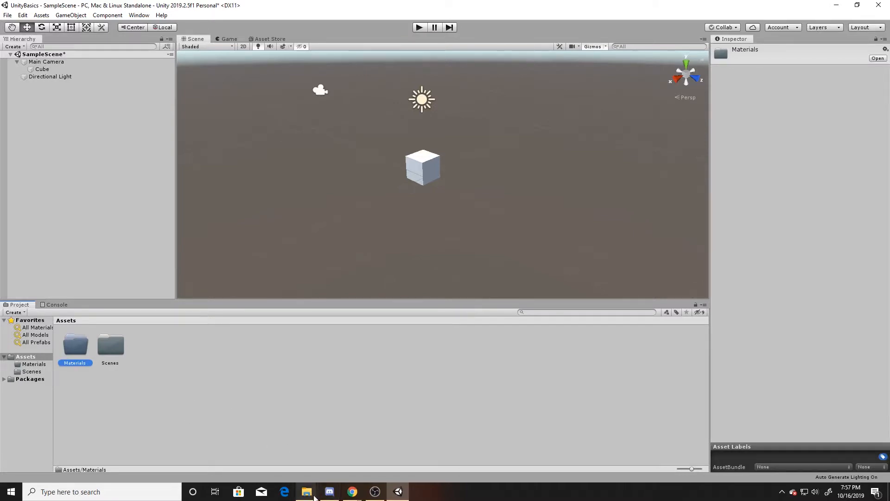
Step: Open the project's Assets > Materials folder in File Explorer, then switch back to Unity
mouse_move(306, 490)
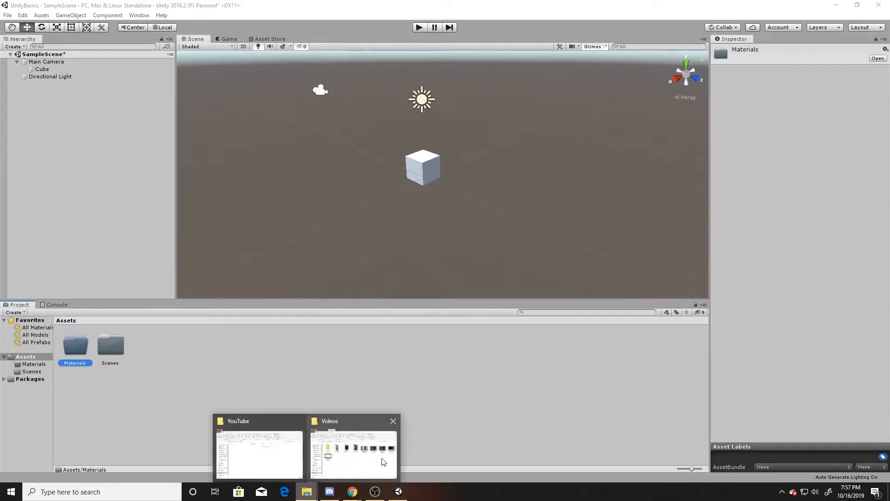
left_click(385, 462)
double_click(315, 214)
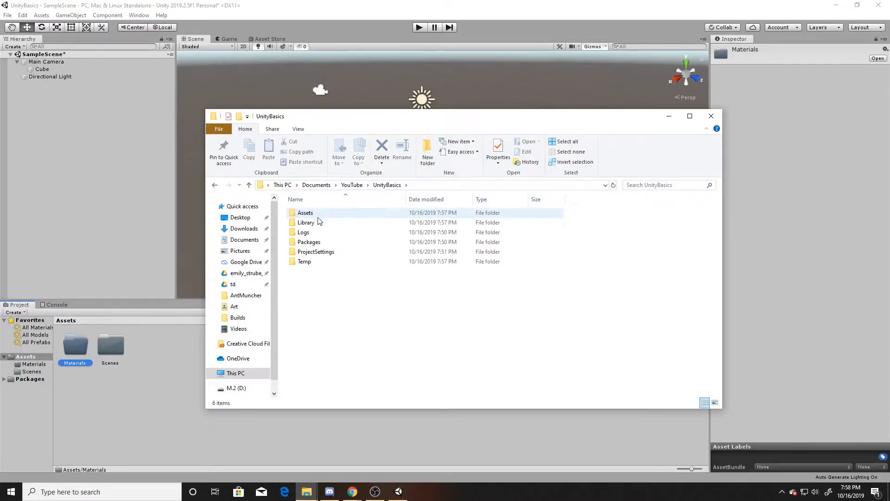
double_click(315, 215)
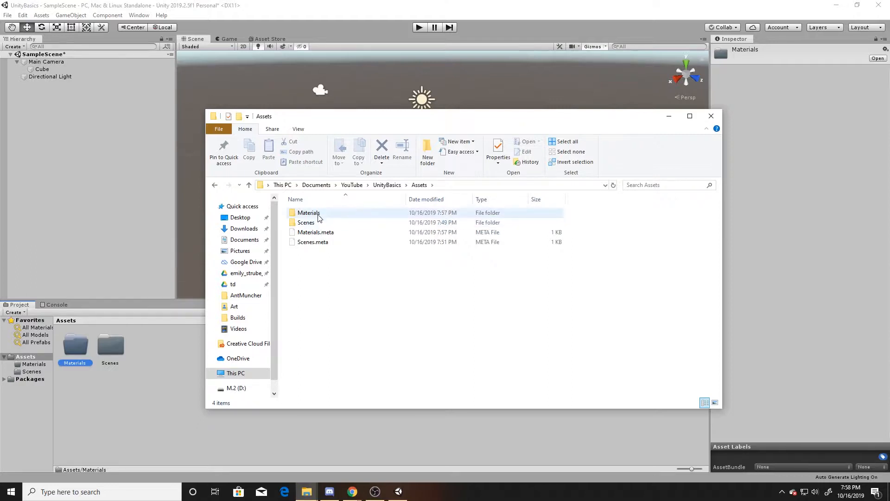
double_click(318, 217)
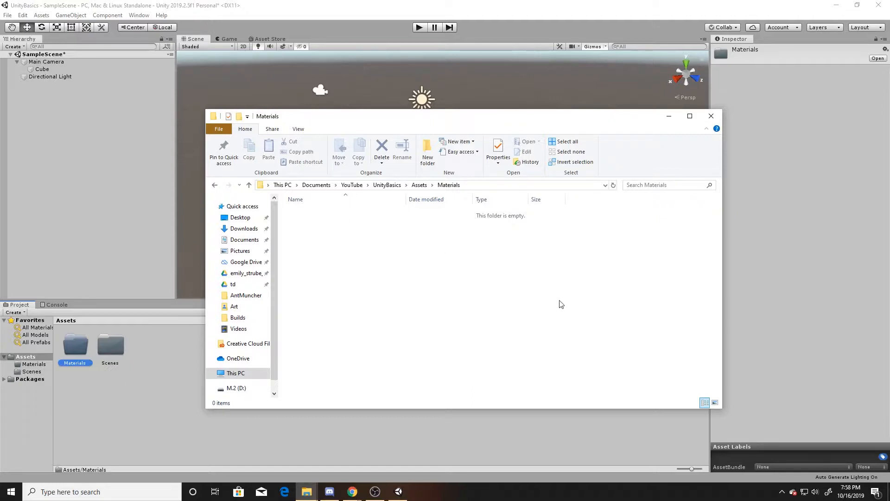
key("alt+Tab")
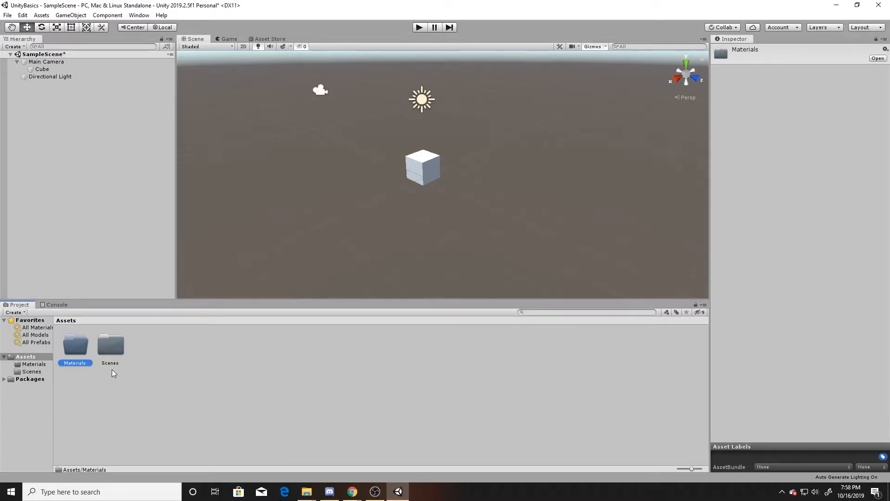
Step: Open the Materials folder in the Project window
right_click(225, 335)
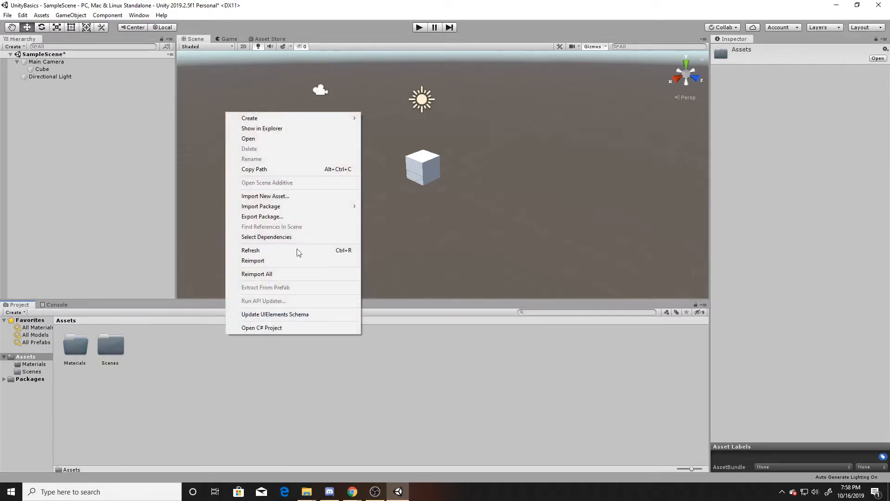
mouse_move(311, 120)
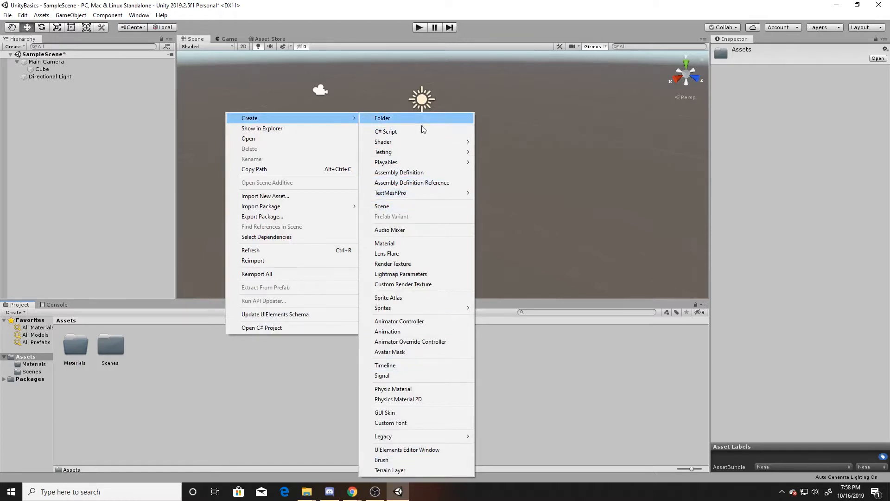
double_click(76, 345)
Step: Create a new material named Red inside the Materials folder
right_click(98, 341)
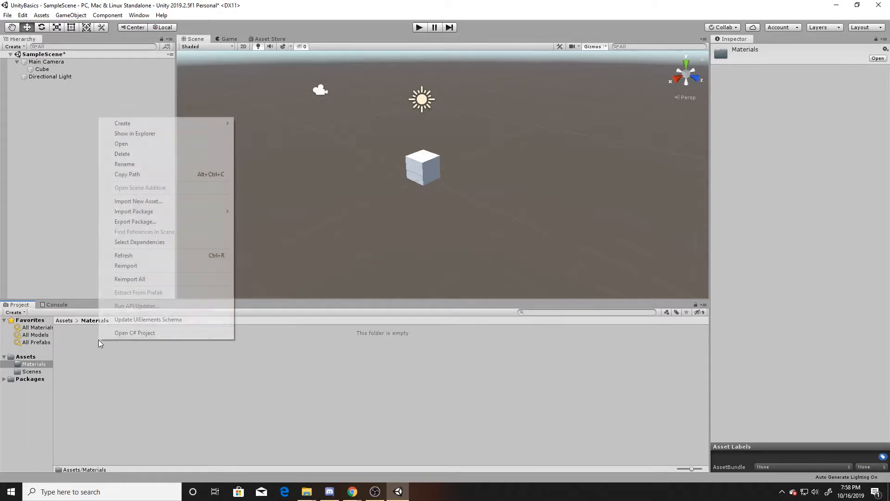
left_click(180, 115)
right_click(128, 341)
mouse_move(178, 121)
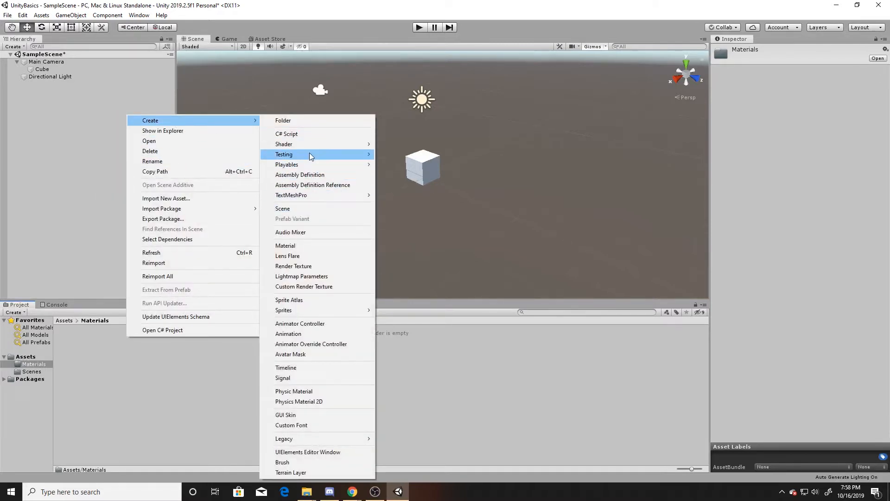
left_click(313, 248)
type("Red")
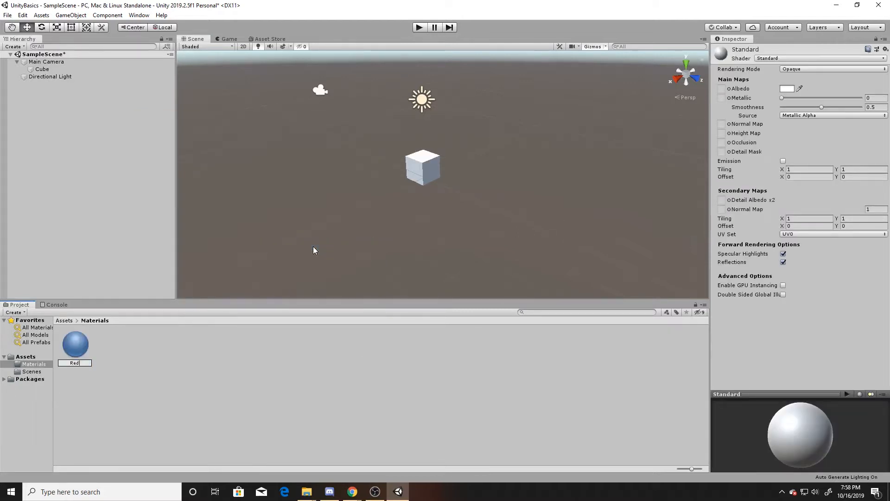
key("Return")
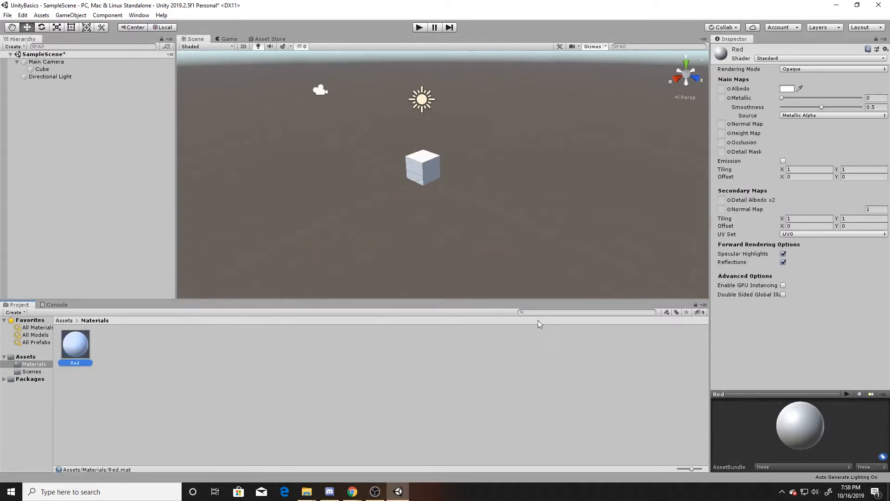
Step: Search the Project window for red, then clear the search to return to Assets
left_click(67, 321)
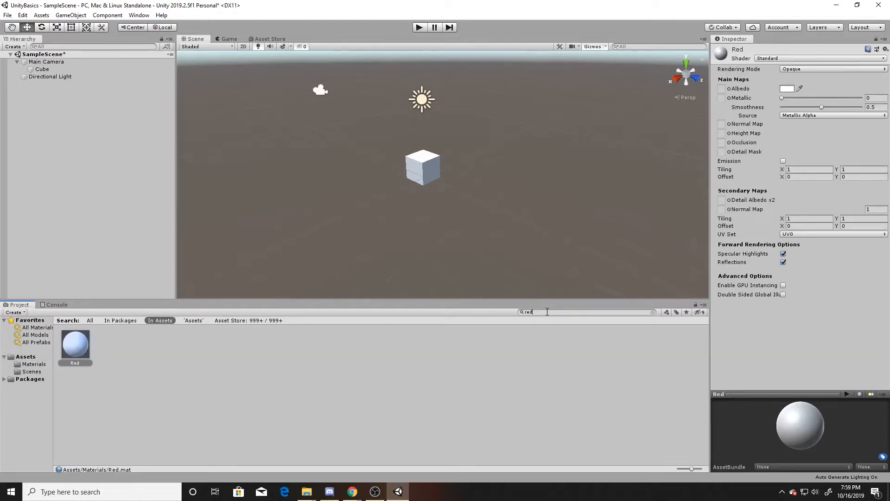
key("BackSpace")
key("BackSpace")
key("BackSpace")
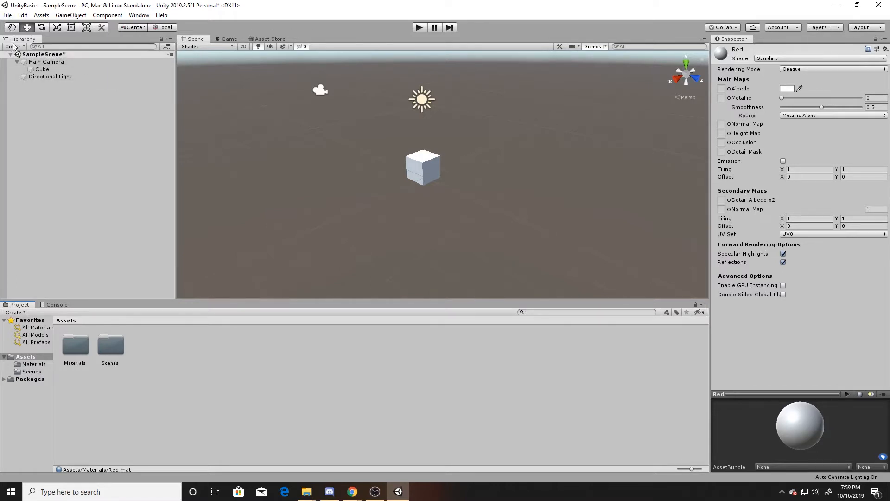
Step: Select the cube, move it with the Move tool and rotate it to about -56° around Y
left_click(12, 29)
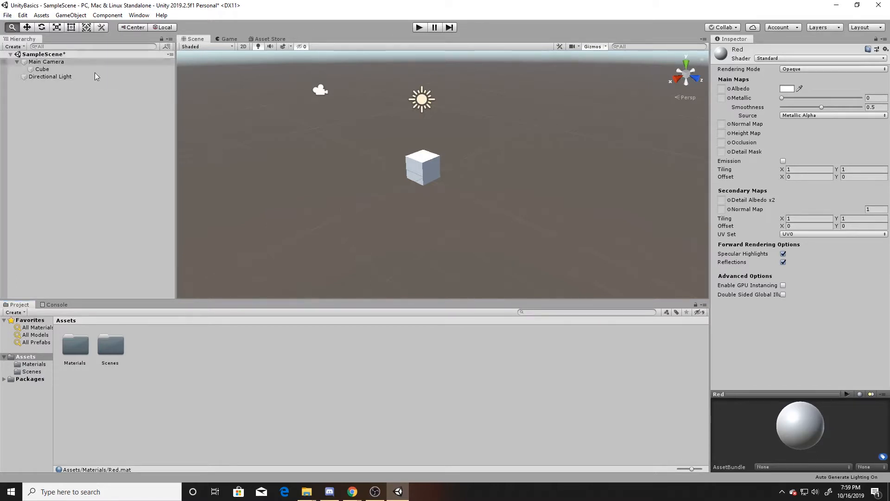
left_click_drag(372, 171, 347, 187)
key("w")
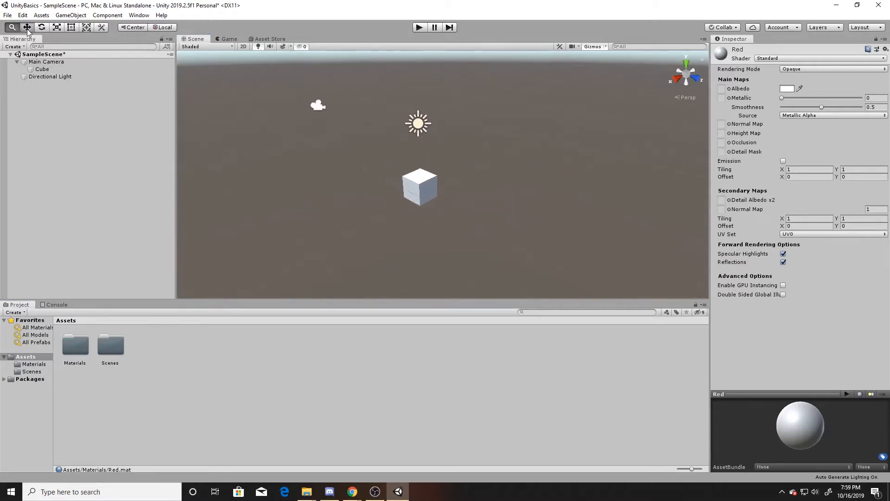
left_click(421, 185)
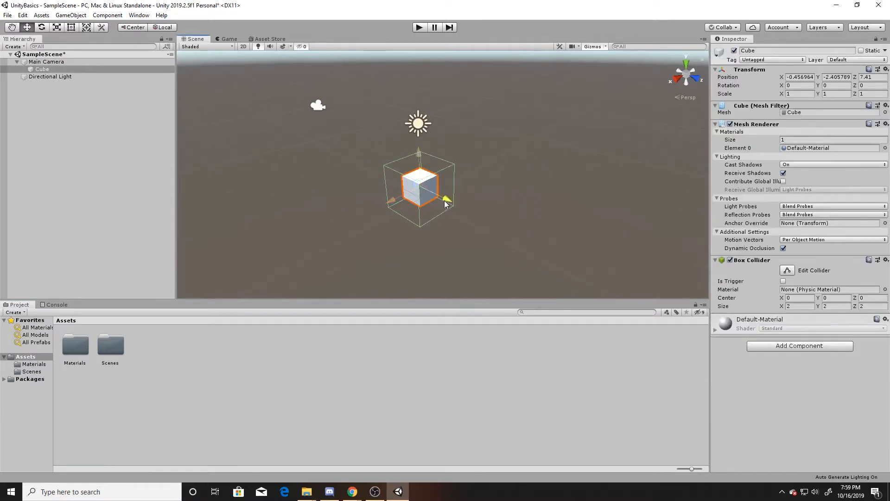
left_click_drag(447, 199, 366, 218)
key("e")
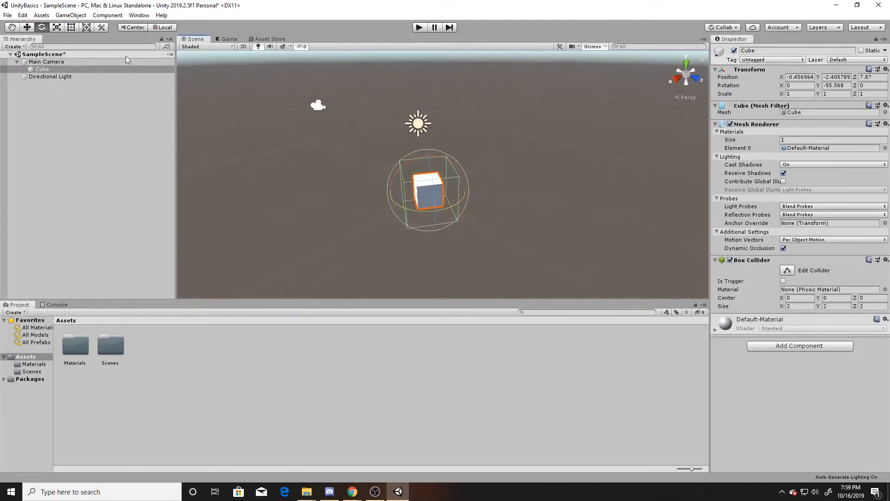
Step: Stretch the cube with the Scale and Rect tools to about 5.36 by 1 by 3.93
left_click(57, 28)
left_click_drag(435, 214, 465, 192)
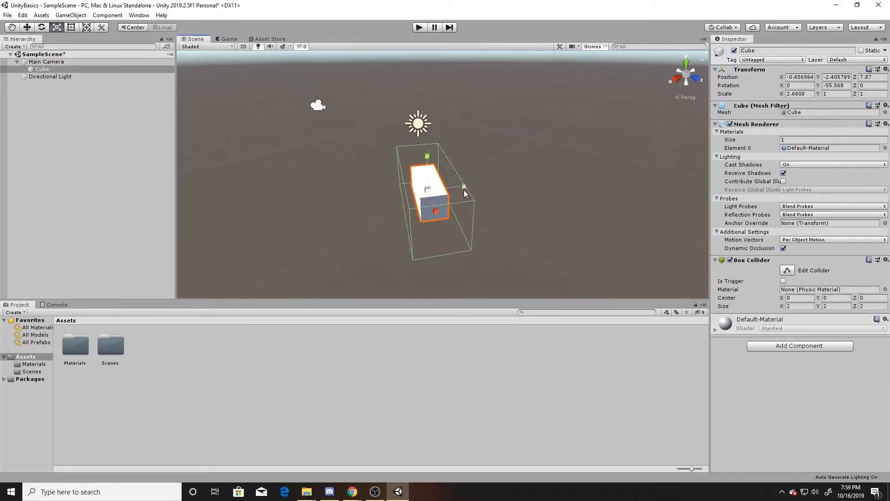
left_click(72, 27)
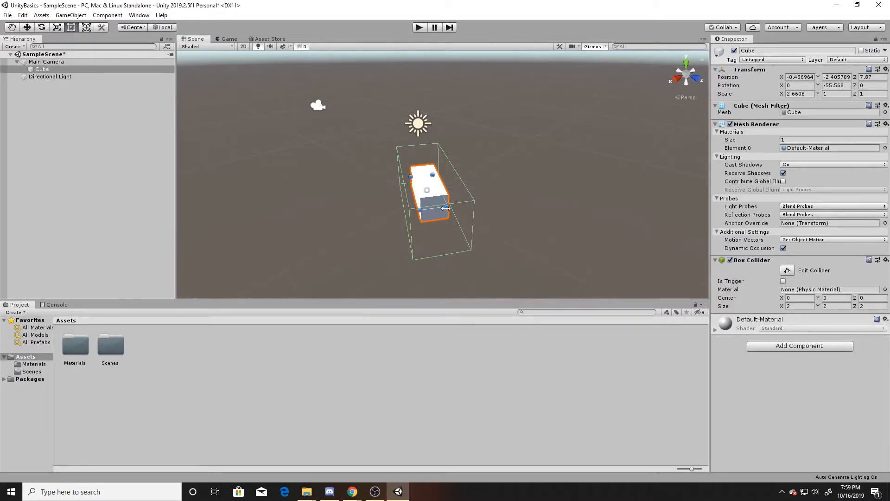
left_click_drag(447, 208, 565, 245)
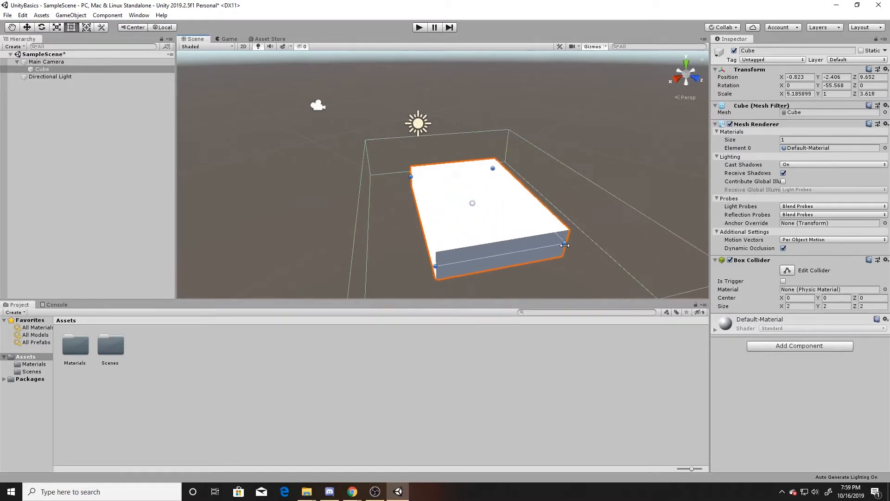
Step: Use the combined Transform tool to scale the cube's Z to about 6.54, lower it and tilt it
left_click(87, 28)
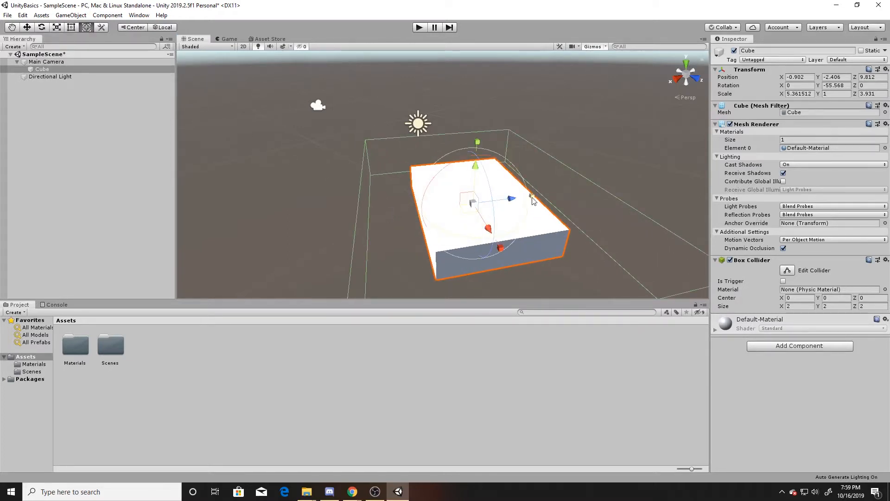
left_click_drag(532, 196, 560, 201)
left_click_drag(473, 164, 474, 171)
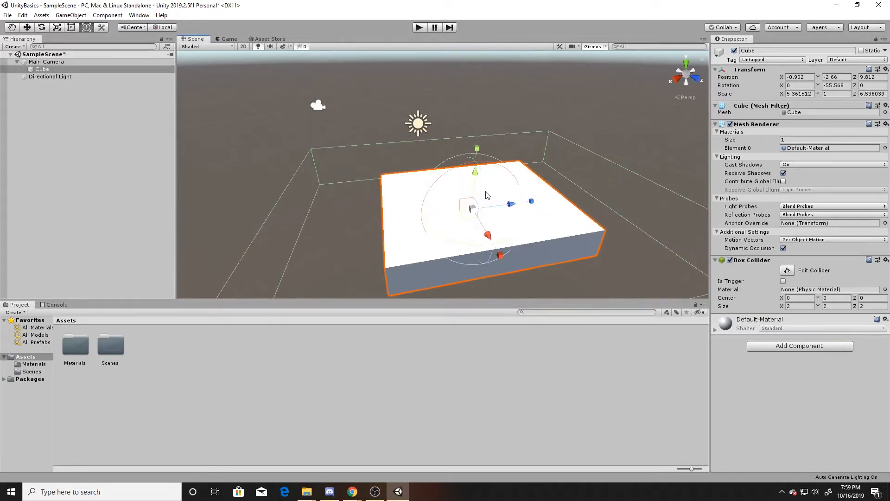
left_click_drag(493, 218, 497, 256)
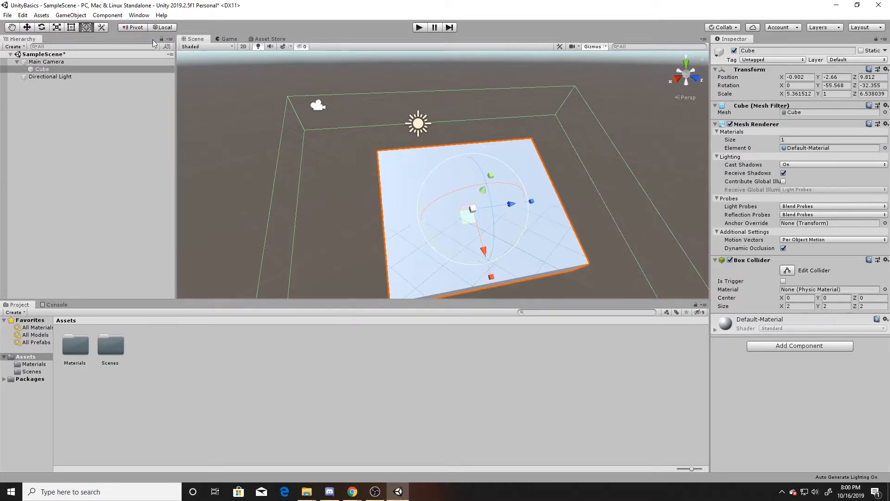
Step: Compare Pivot and Center handle positions while selecting the Main Camera and the cube, ending on Center
left_click(120, 62)
right_click_drag(306, 117, 268, 106)
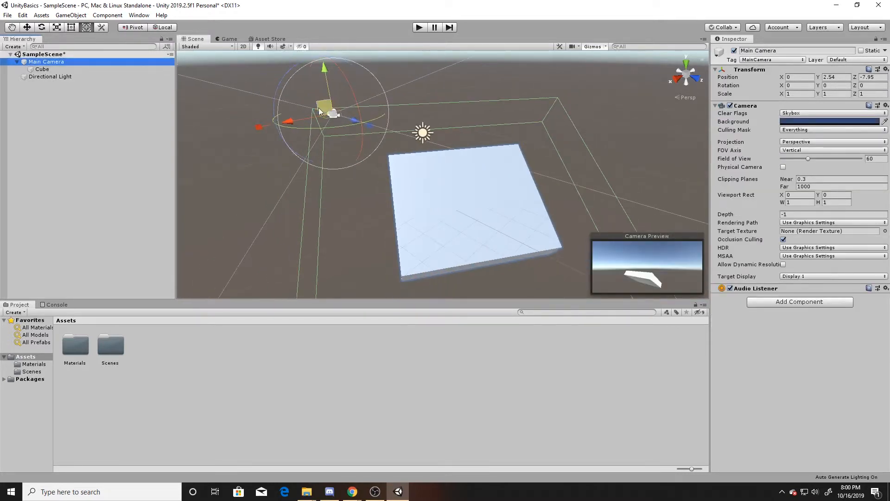
left_click(138, 29)
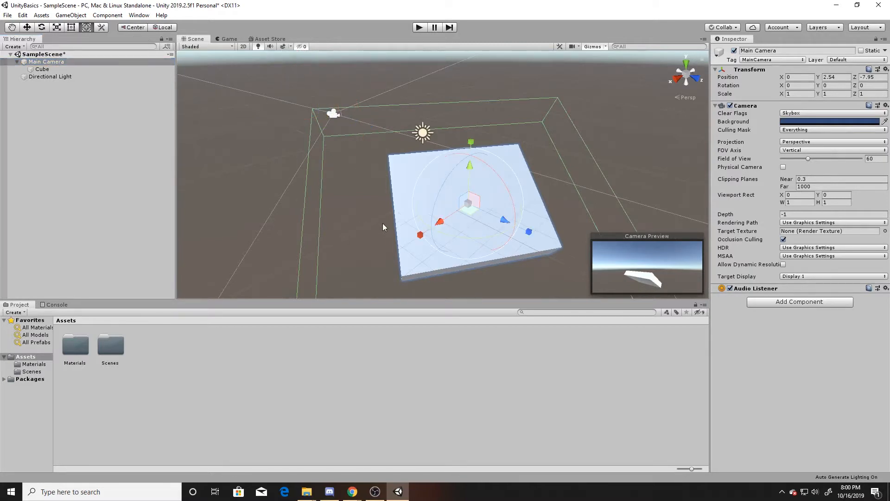
left_click(71, 71)
left_click(140, 28)
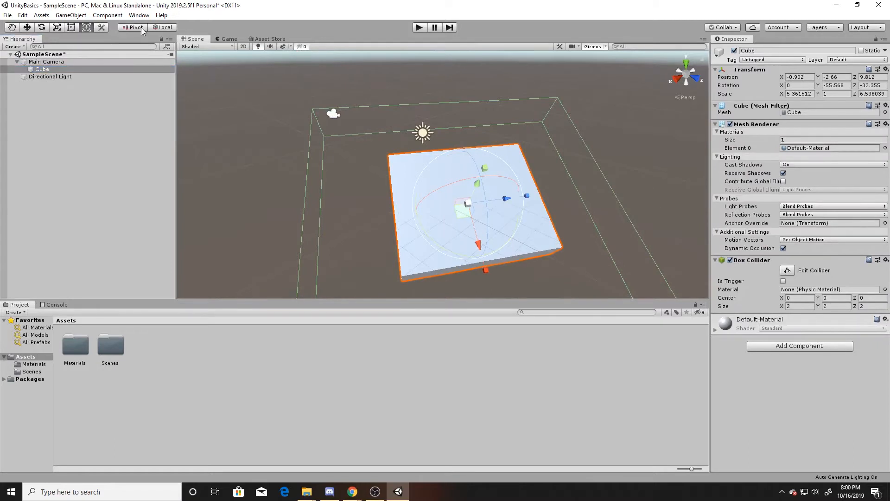
left_click(136, 27)
left_click(96, 63)
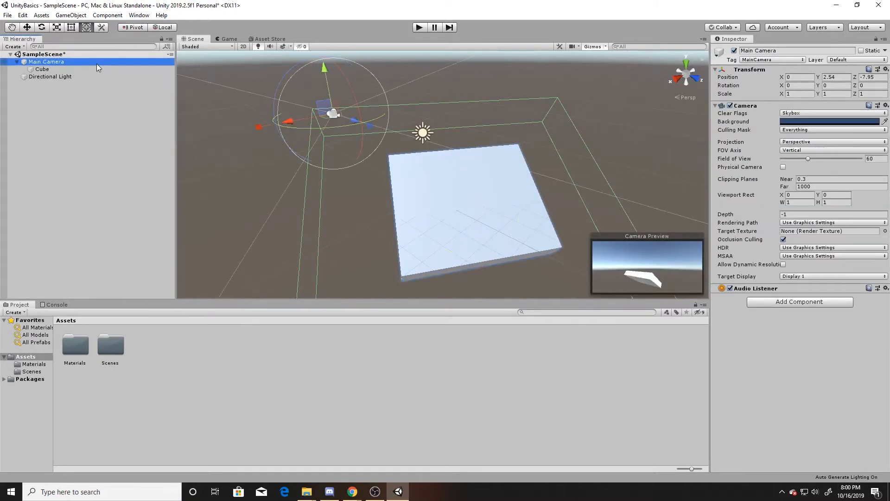
left_click(137, 29)
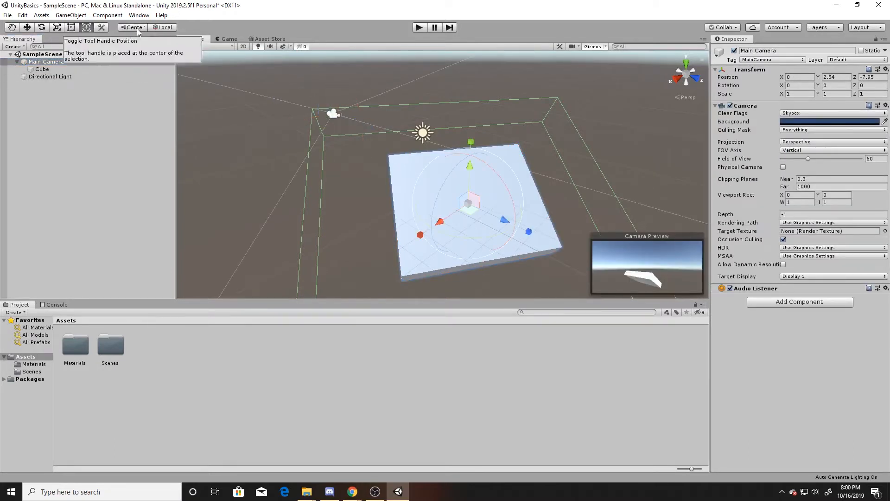
left_click(138, 29)
left_click(138, 29)
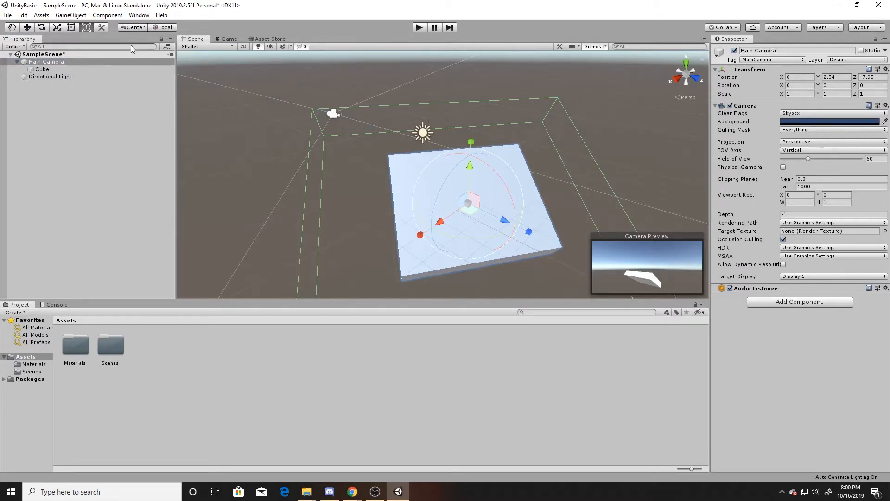
Step: Switch the handle orientation to Global with the cube selected and move the cube along a global axis
left_click(160, 28)
left_click(159, 29)
left_click(159, 28)
left_click(159, 29)
left_click(159, 29)
left_click(99, 69)
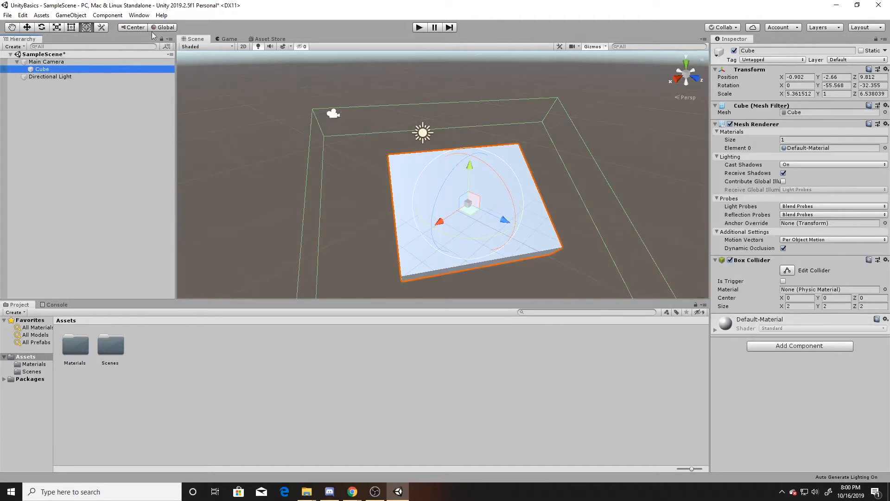
left_click(163, 30)
left_click(163, 29)
left_click(163, 30)
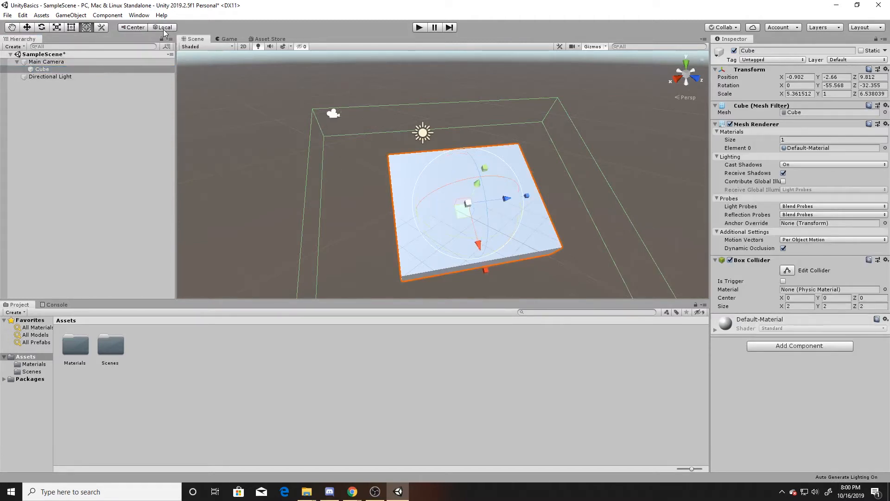
left_click(163, 30)
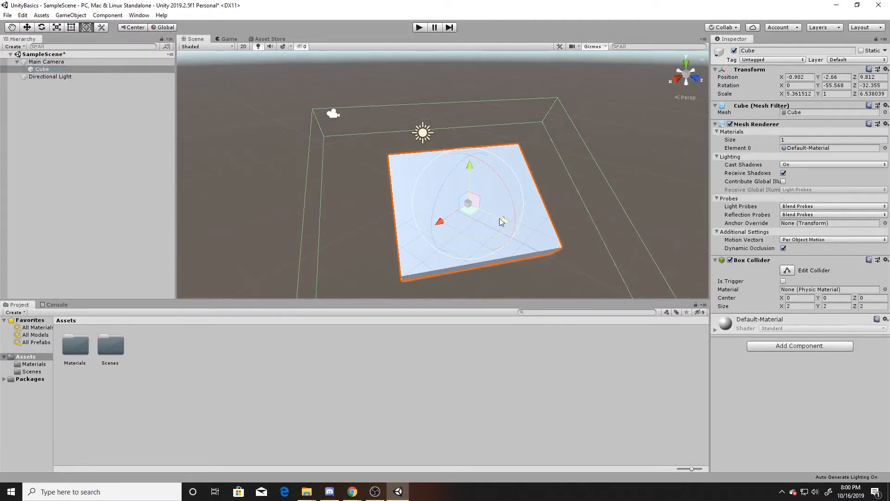
left_click_drag(499, 218, 459, 201)
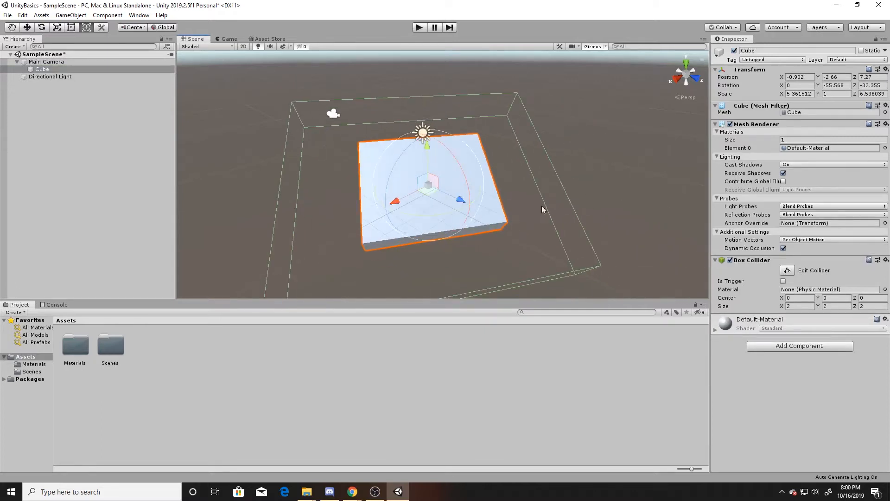
Step: Switch handles back to Local and move the cube to about (-0.5, -3.02, 7.68)
key("x")
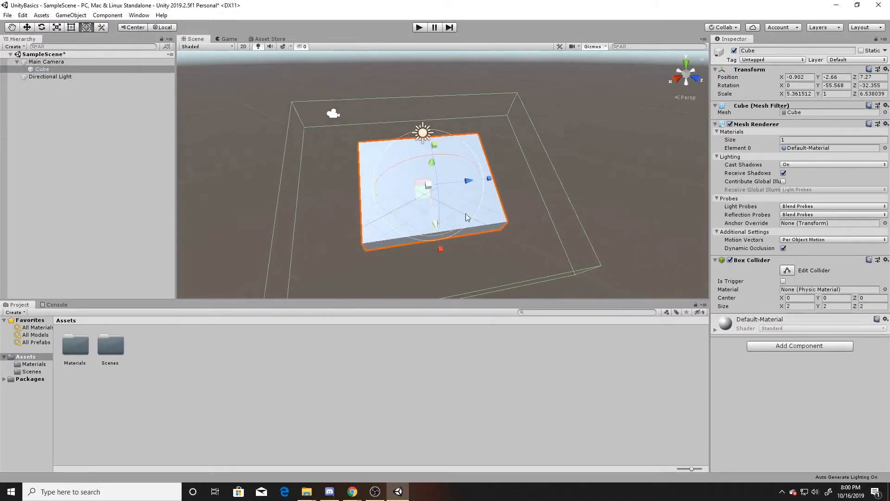
mouse_move(467, 185)
left_mouse_down()
mouse_move(518, 184)
mouse_move(463, 191)
left_mouse_up()
mouse_move(434, 225)
left_mouse_down()
mouse_move(441, 251)
mouse_move(435, 237)
left_mouse_up()
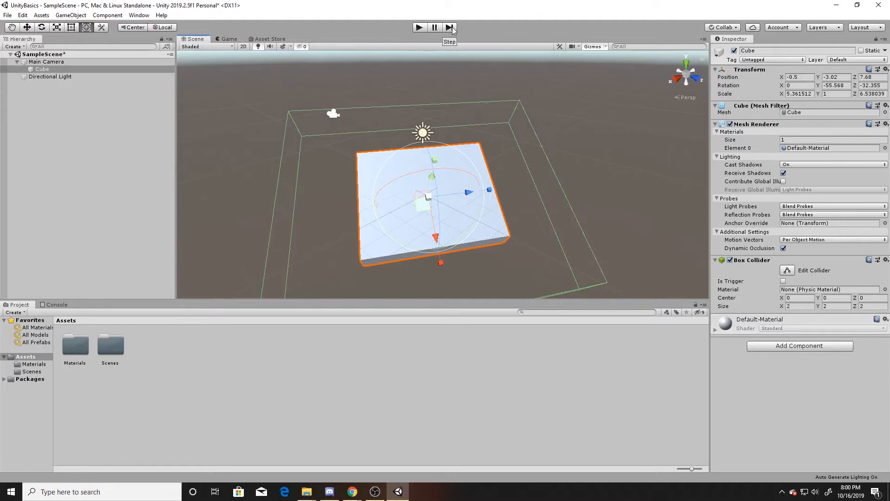
Step: Enter Play mode paused, set the cube's Box Collider size X and Y to 3, then exit Play mode
left_click(419, 27)
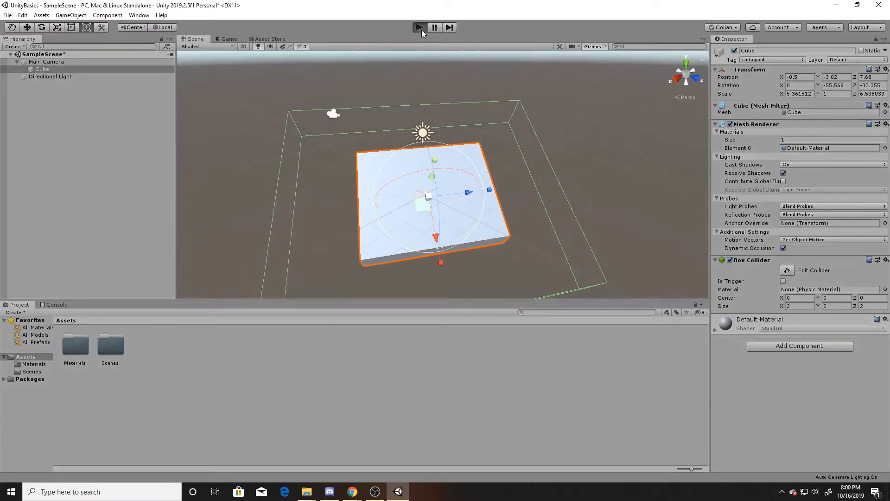
left_click(435, 27)
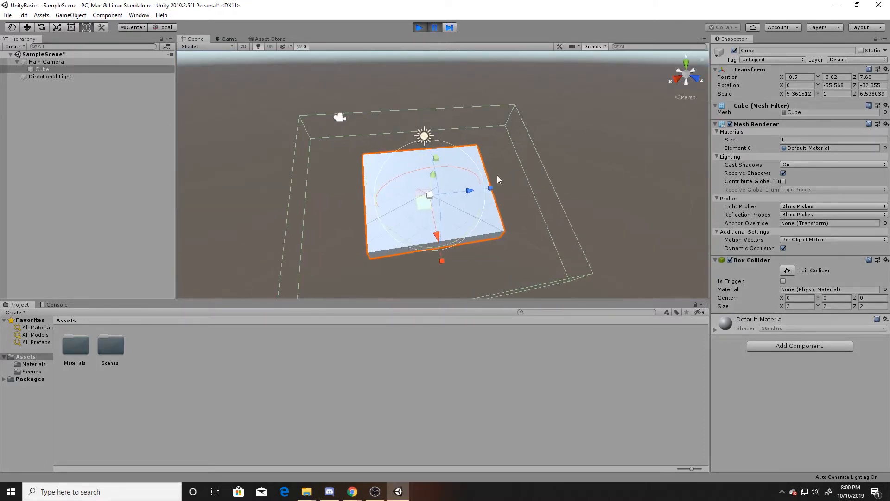
left_click(803, 307)
type("3")
left_click(841, 306)
type("3")
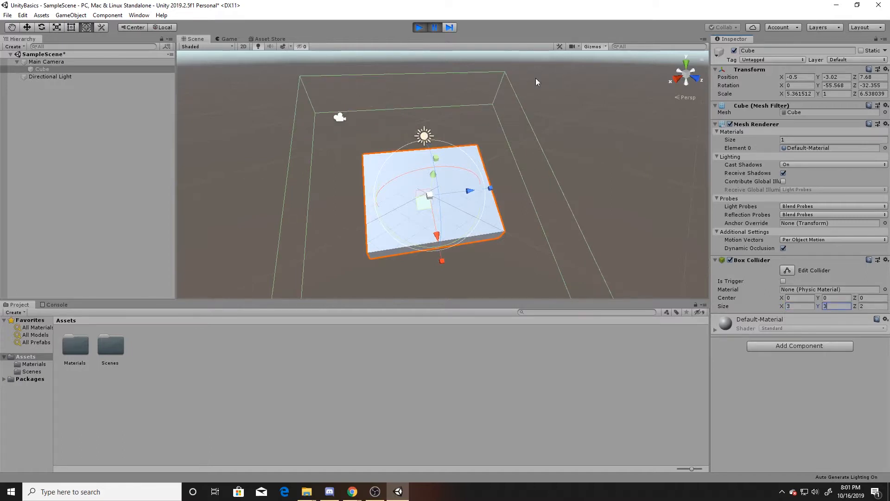
left_click(417, 27)
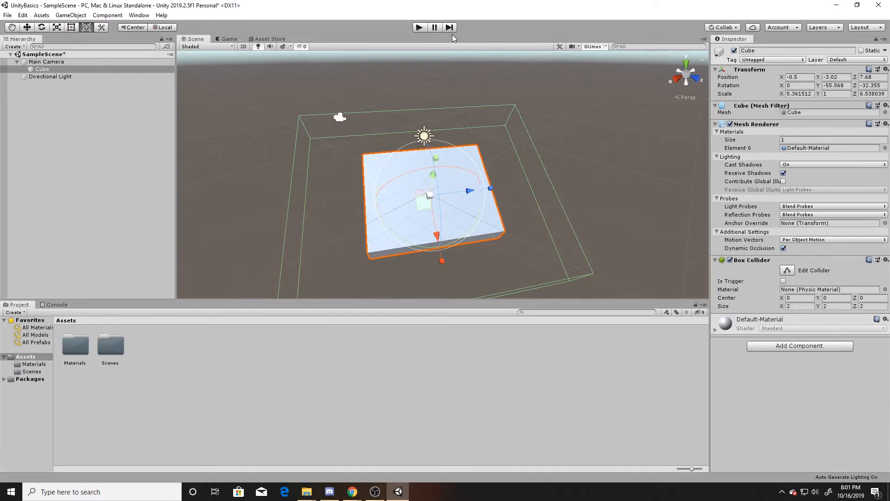
Step: Switch the editor layout to 2 by 3, then back to Default
left_click(860, 28)
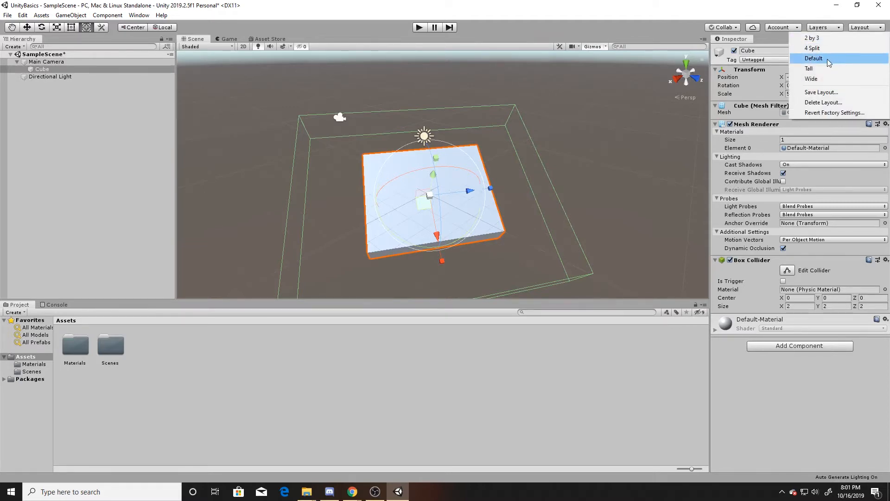
left_click(819, 41)
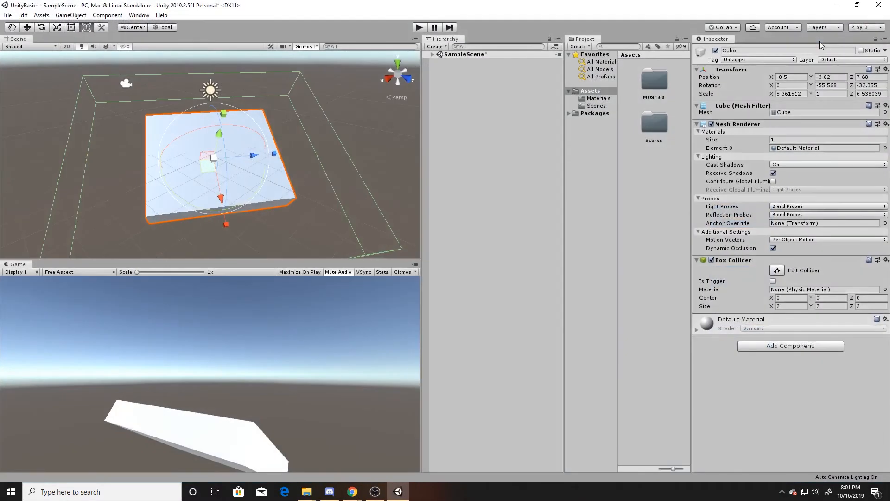
left_click(855, 28)
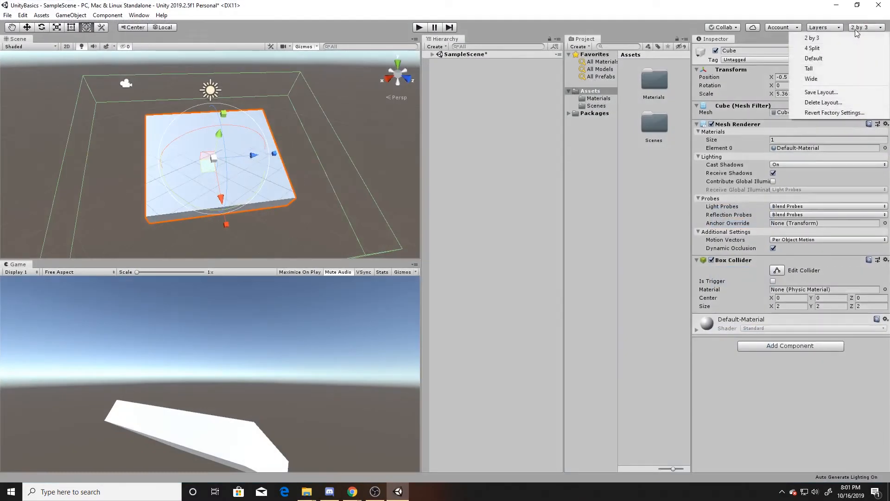
left_click(838, 58)
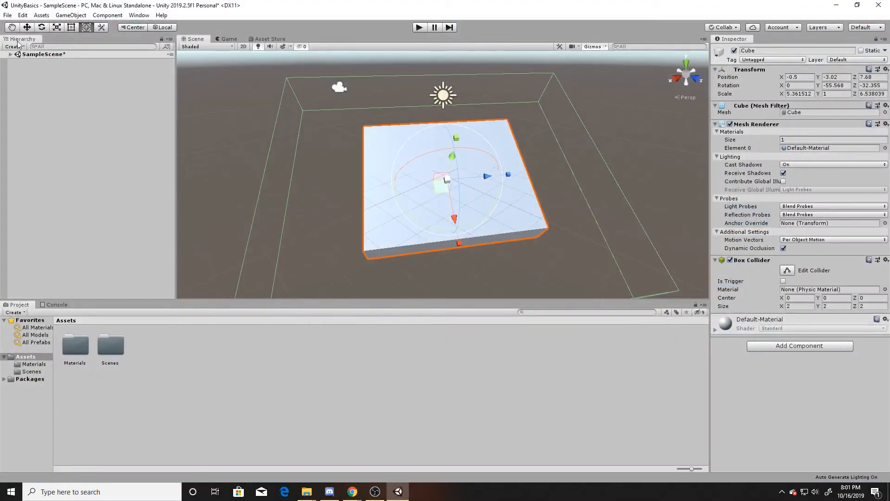
Step: Dock the Hierarchy tab beside the Inspector, then move it back to the left side
left_click_drag(20, 40, 773, 41)
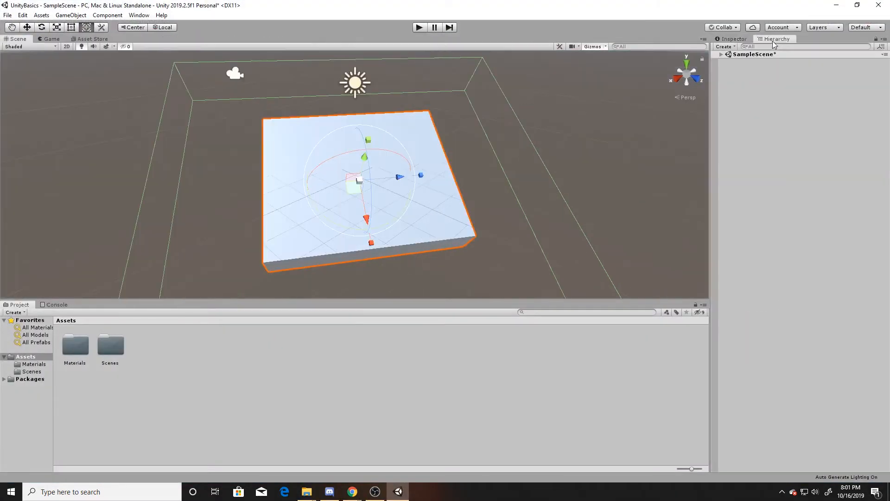
left_click(733, 38)
left_click(771, 38)
left_click_drag(773, 40, 14, 88)
Step: Narrow the Hierarchy panel and shrink the Project window by resizing their borders
left_click_drag(235, 116, 134, 139)
left_click_drag(240, 302, 241, 356)
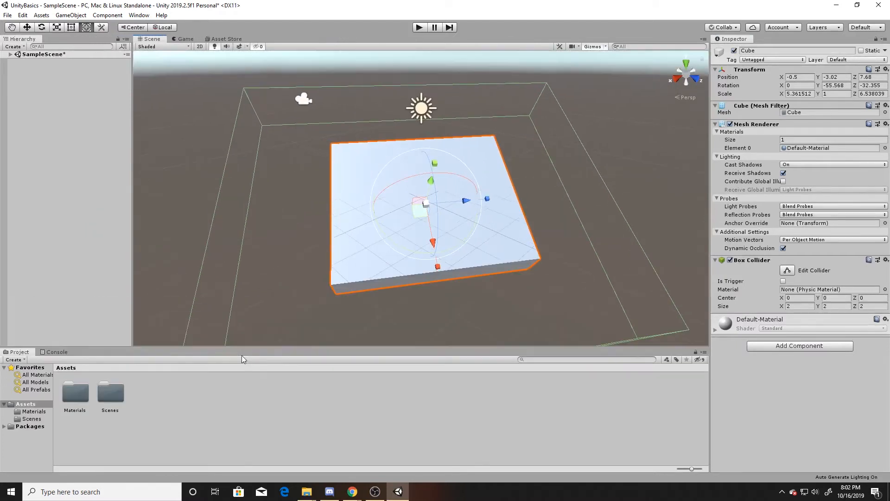
left_click(141, 15)
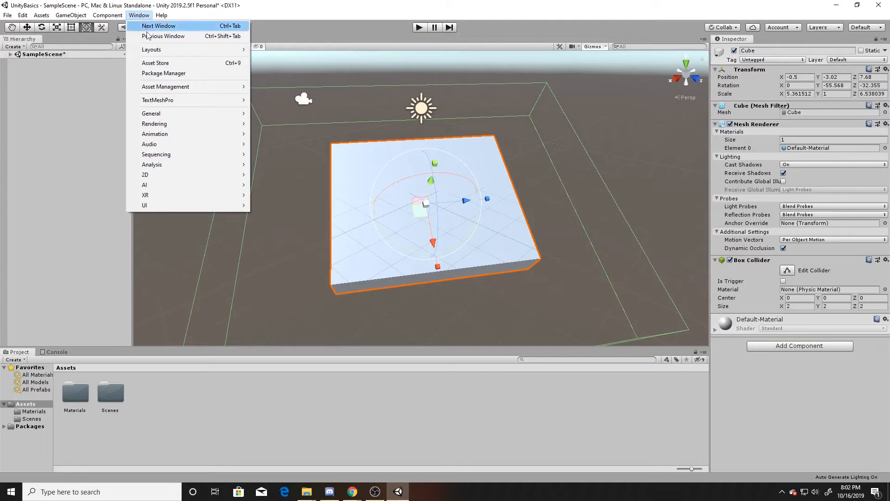
mouse_move(185, 136)
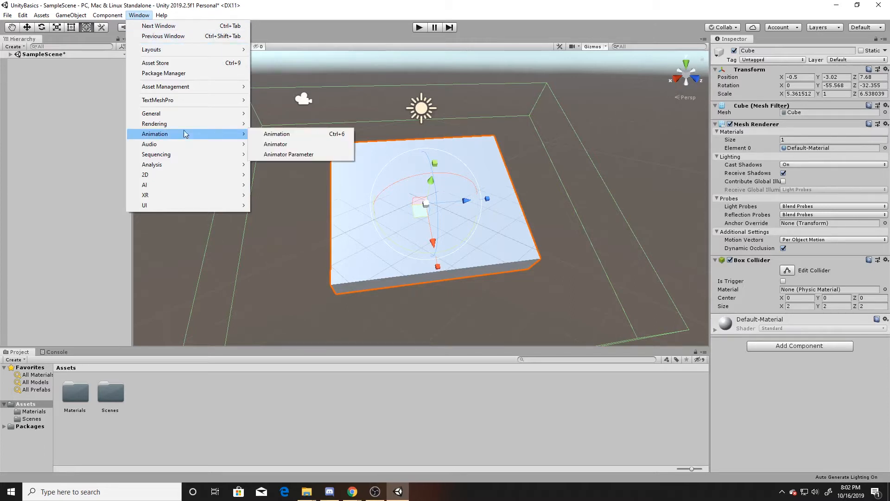
mouse_move(190, 206)
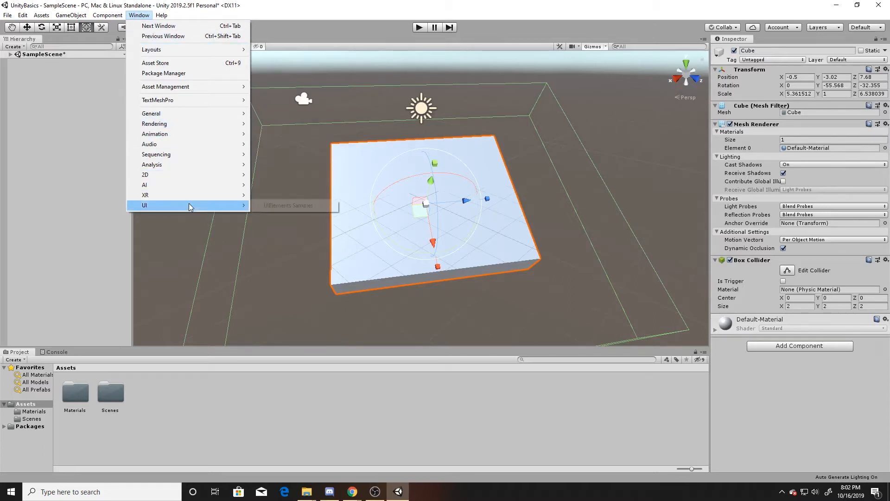
mouse_move(193, 154)
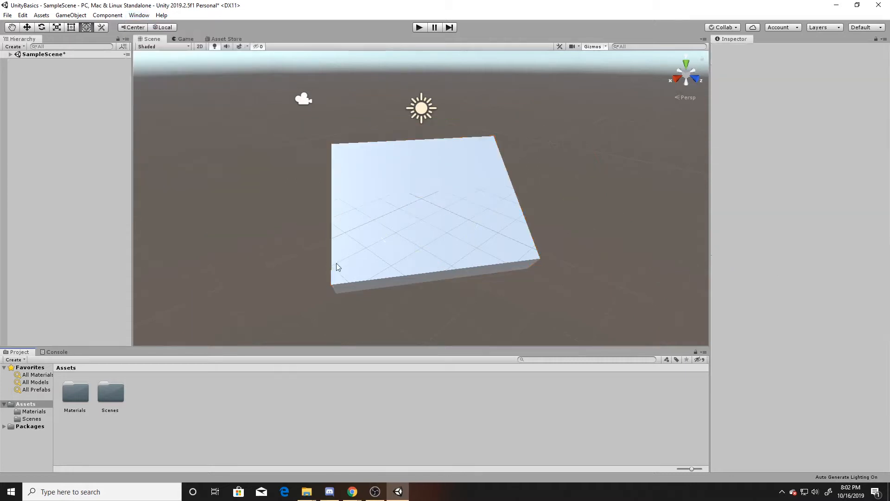
left_click(416, 232)
scroll(416, 233, "down", 1)
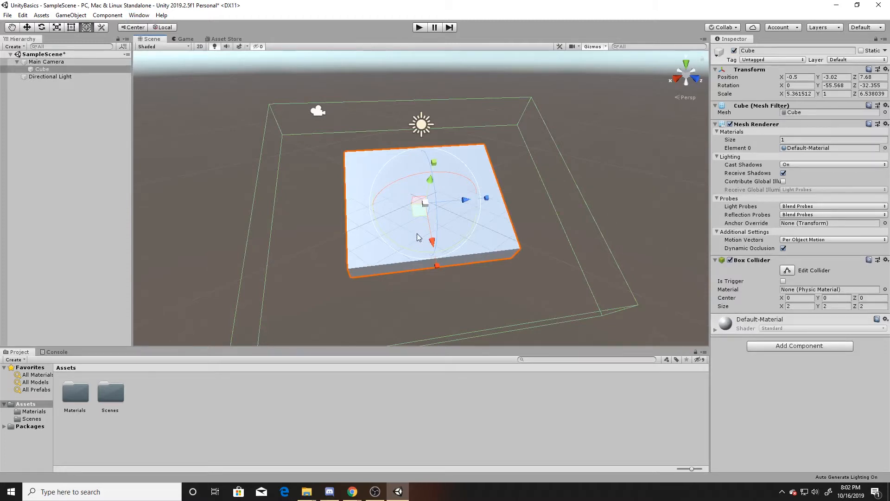
Step: Set the Red material's albedo colour to pure red (FF0000) and apply the material to the cube
double_click(78, 393)
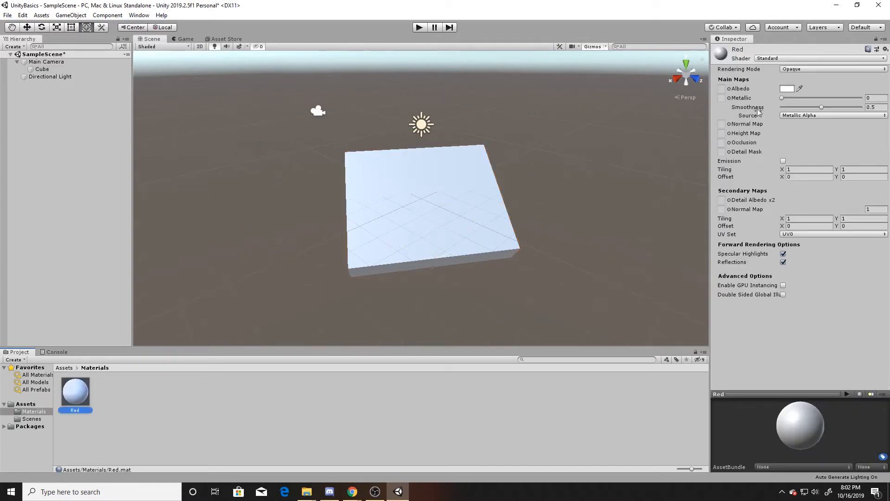
left_click(788, 89)
left_click_drag(67, 82, 96, 61)
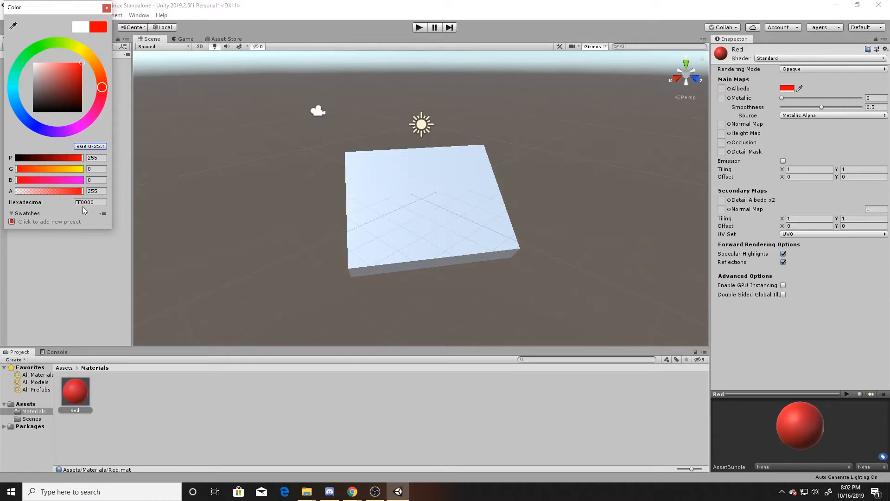
left_click(106, 8)
left_click_drag(72, 387, 408, 220)
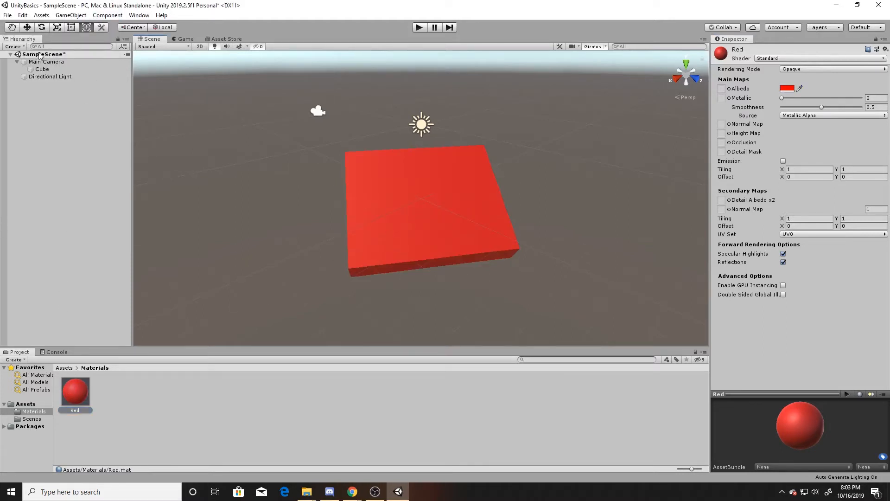
Step: Inspect the cube's Red material settings, including its albedo colour picker
left_click(42, 69)
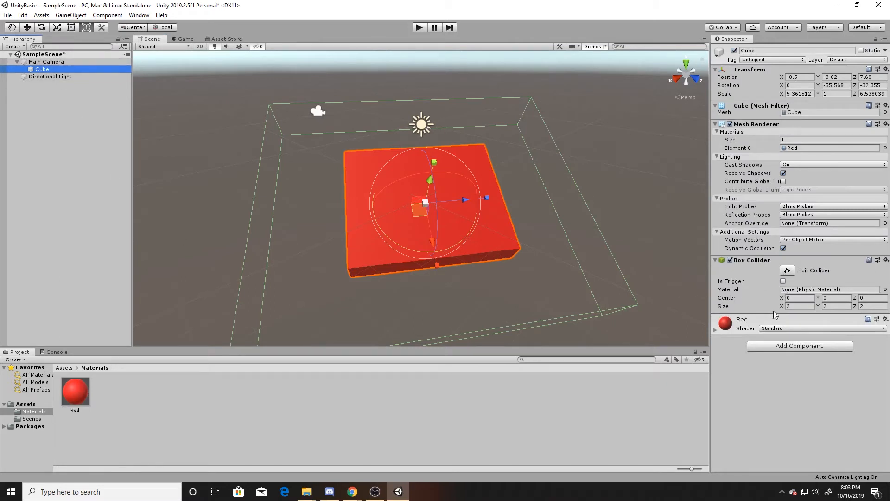
left_click(716, 330)
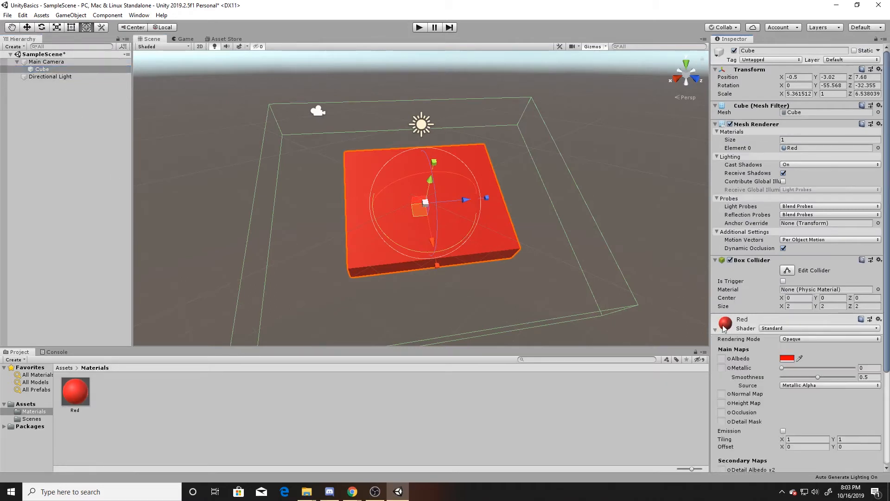
left_click(728, 325)
left_click(718, 331)
left_click(787, 359)
mouse_move(61, 81)
left_mouse_down()
mouse_move(49, 94)
mouse_move(20, 64)
mouse_move(83, 54)
left_mouse_up()
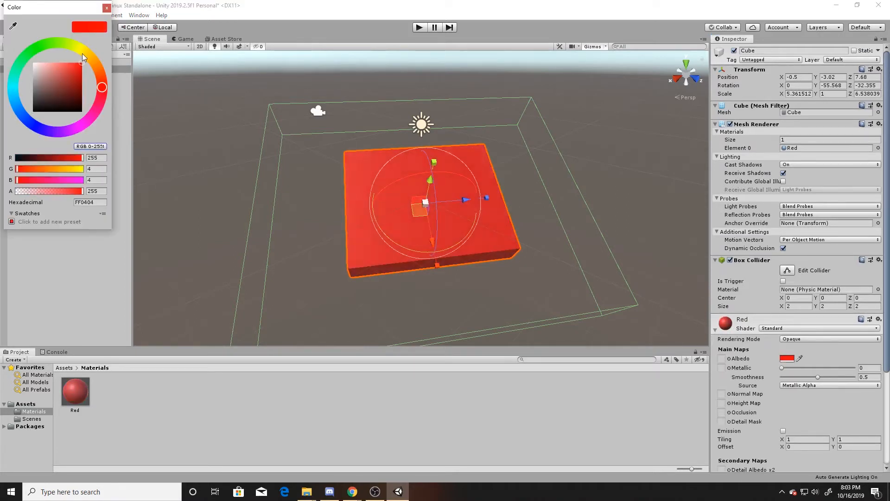
left_click(241, 176)
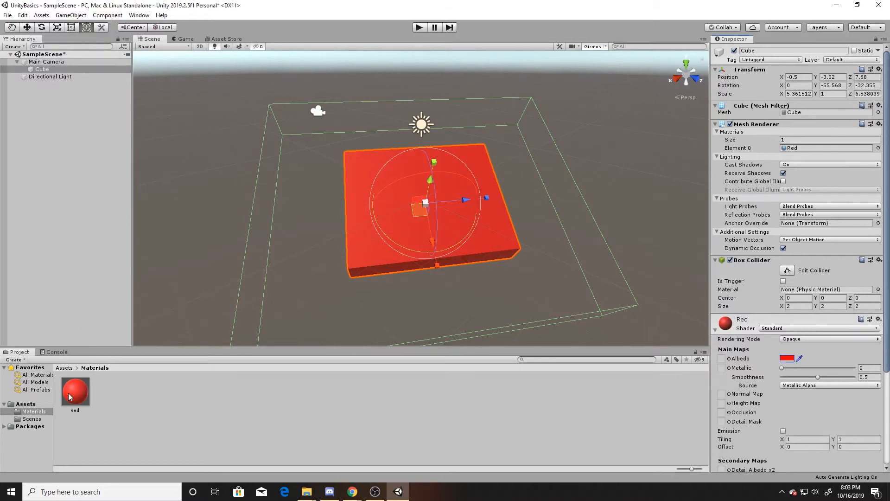
Step: Create a Cube prefab by moving the cube from the scene hierarchy into the Assets folder
left_click(64, 368)
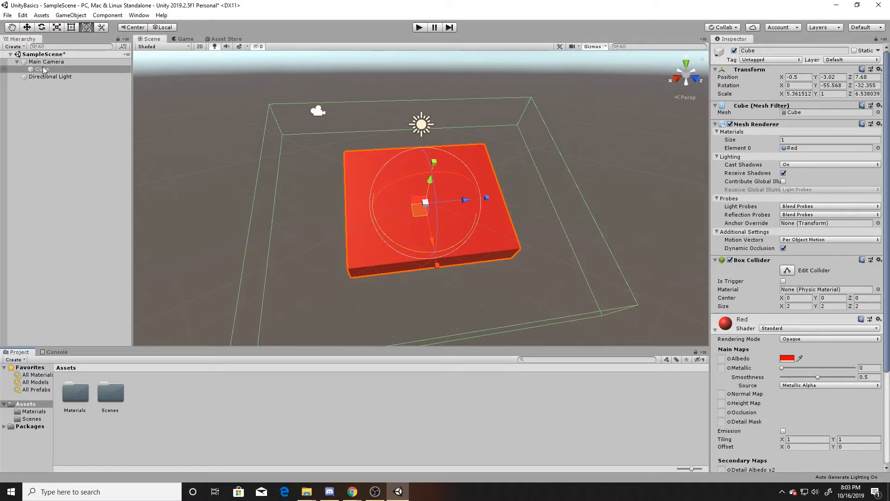
left_click_drag(43, 70, 227, 420)
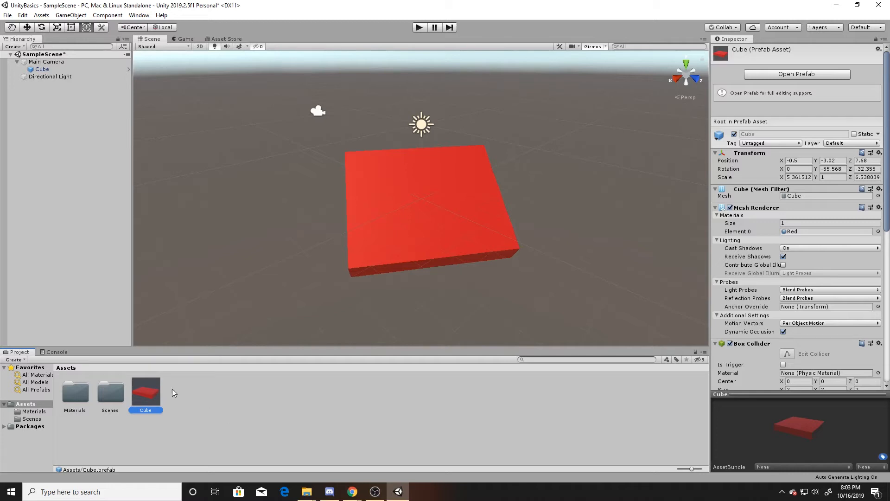
Step: Place two instances of the Cube prefab into the scene next to the original cube
left_click_drag(151, 392, 260, 202)
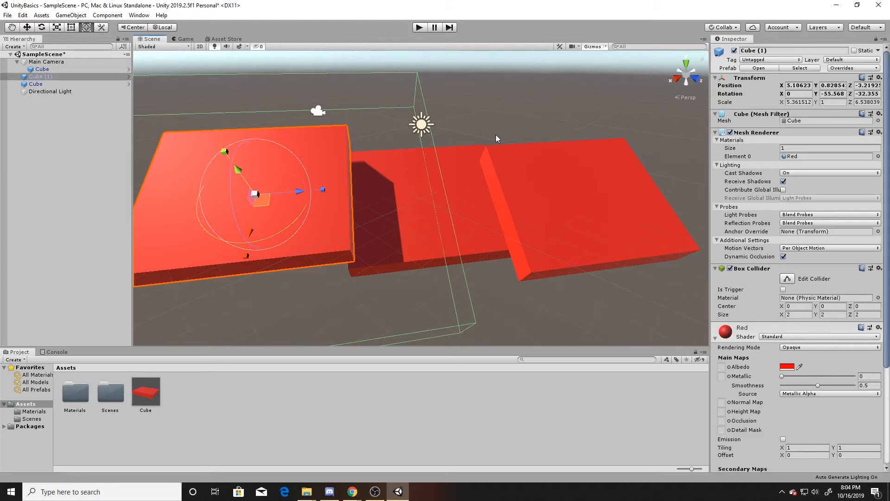
Step: Open the Cube prefab, set its Scale X to 10, and return to the scene
left_click(144, 390)
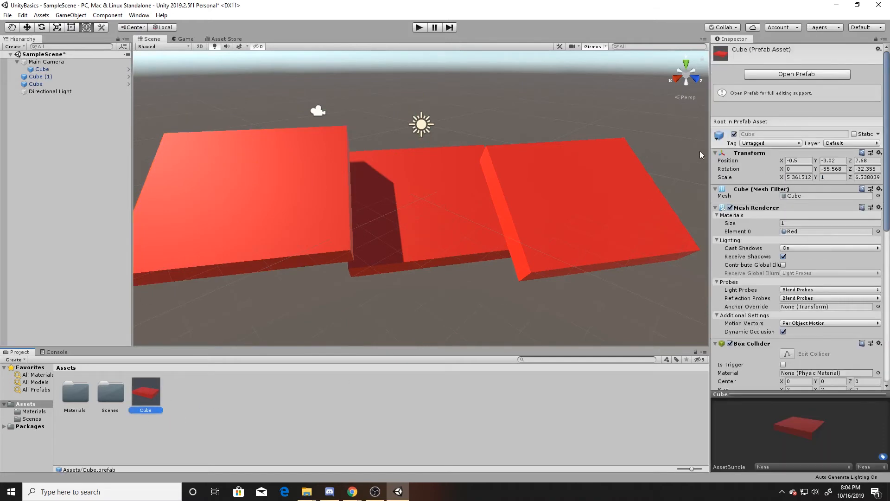
left_click(831, 73)
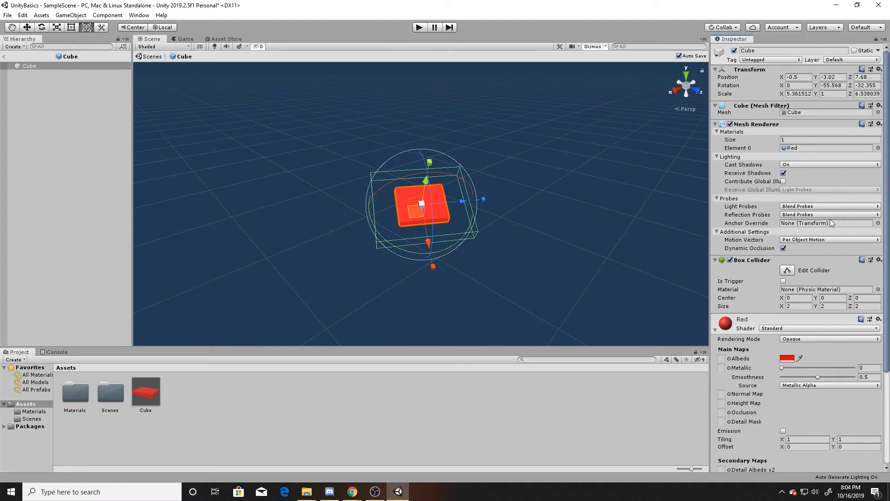
left_click(808, 93)
type("10")
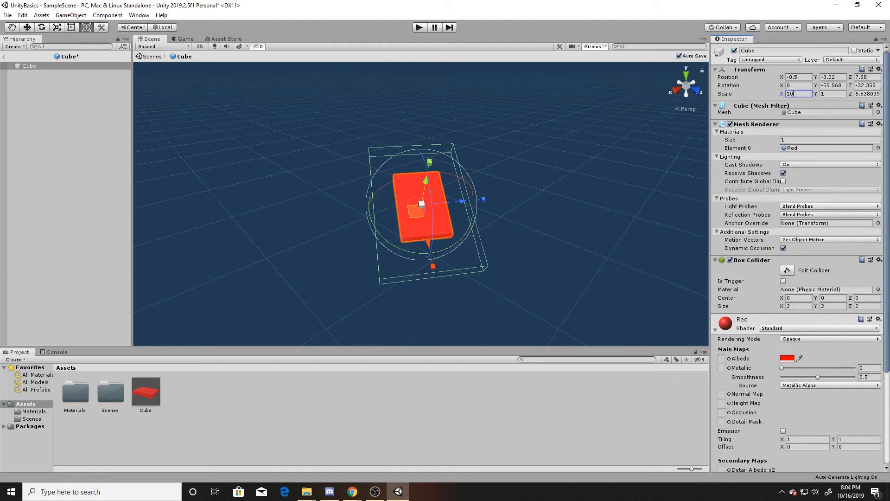
left_click(3, 56)
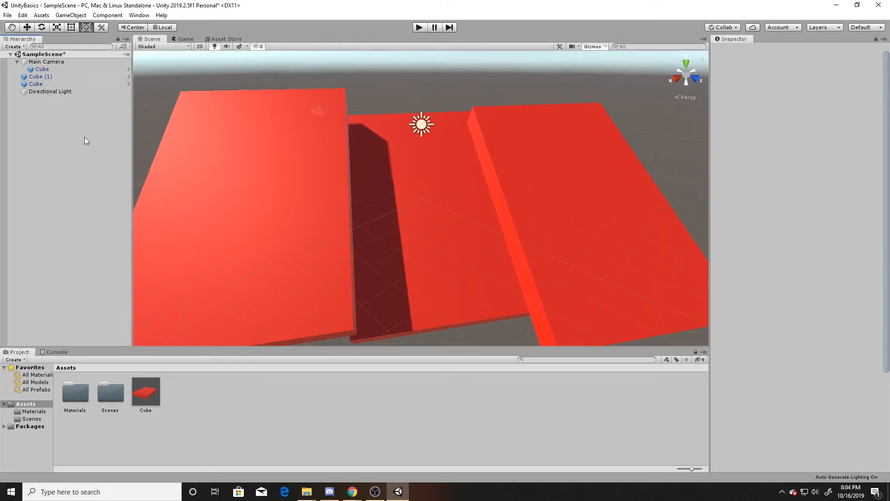
Step: Compare the prefab asset and each cube instance's transform values
left_click(146, 392)
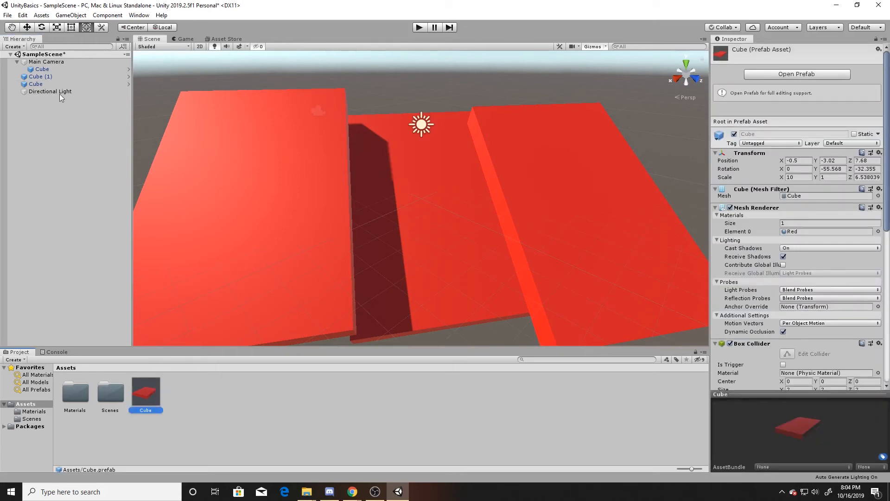
left_click(58, 75)
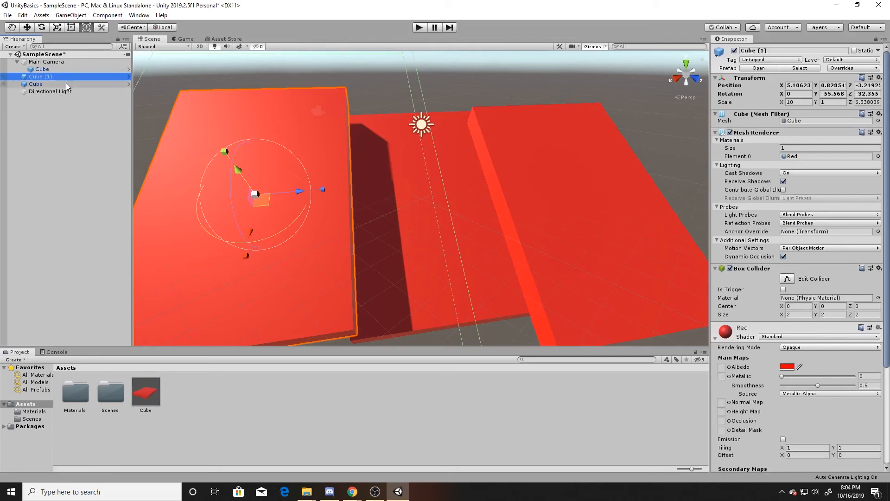
left_click(74, 84)
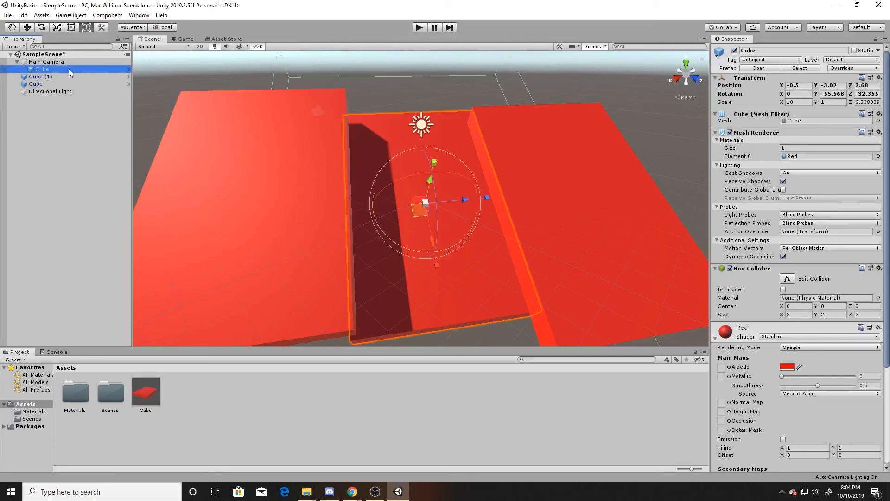
left_click(67, 76, "ctrl")
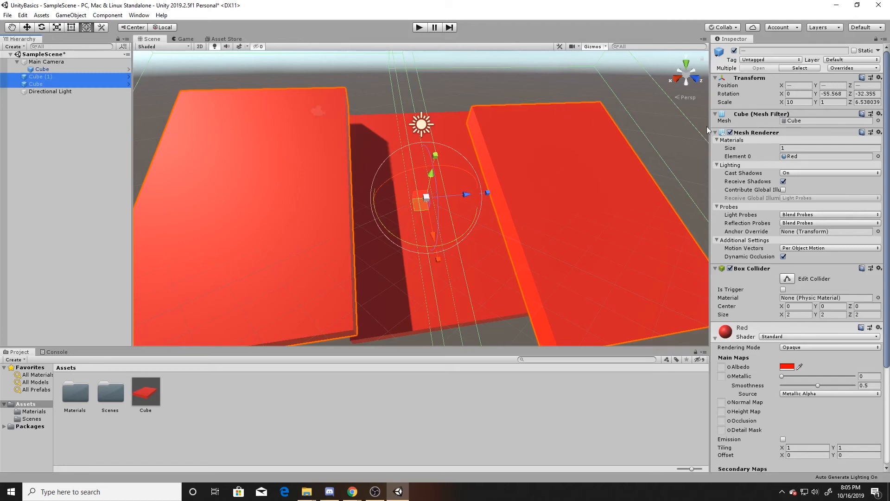
Step: Select the camera and all cubes together and frame the selection in the Scene view
scroll(789, 111, "down", 3)
scroll(766, 126, "up", 3)
left_click(47, 62, "shift")
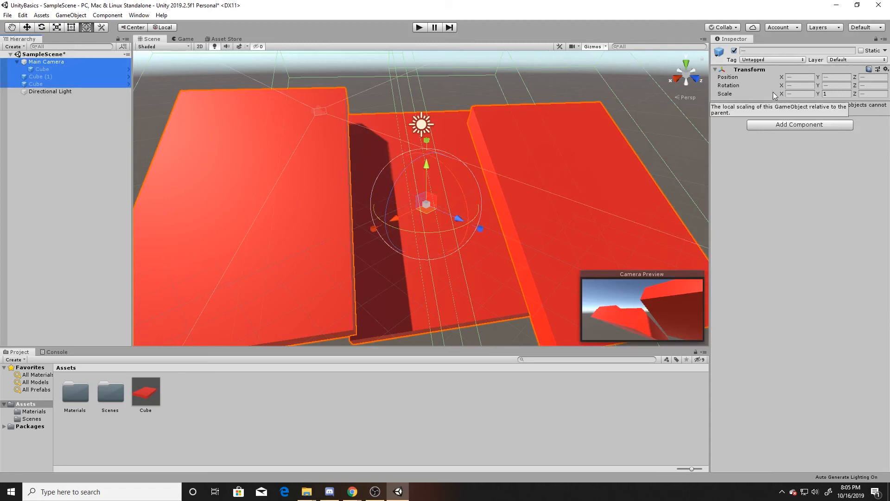
key("f")
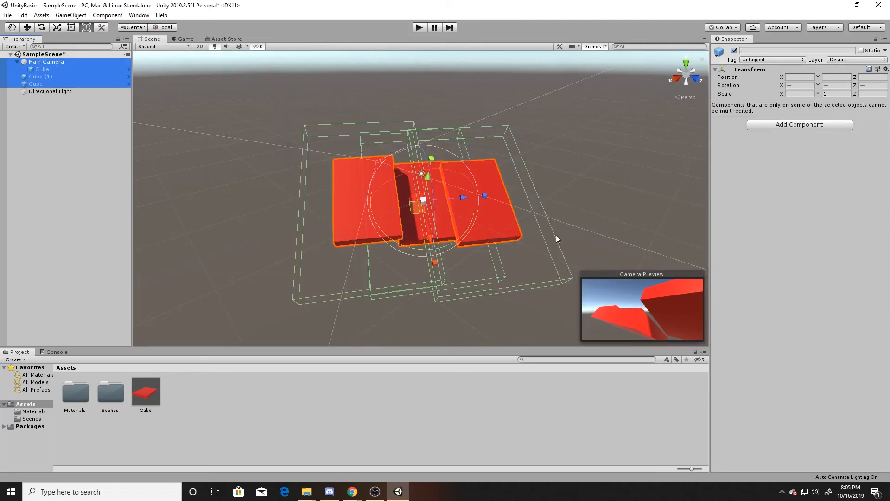
left_click_drag(454, 197, 486, 204)
scroll(486, 205, "down", 6)
scroll(486, 205, "down", 3)
scroll(486, 204, "up", 2)
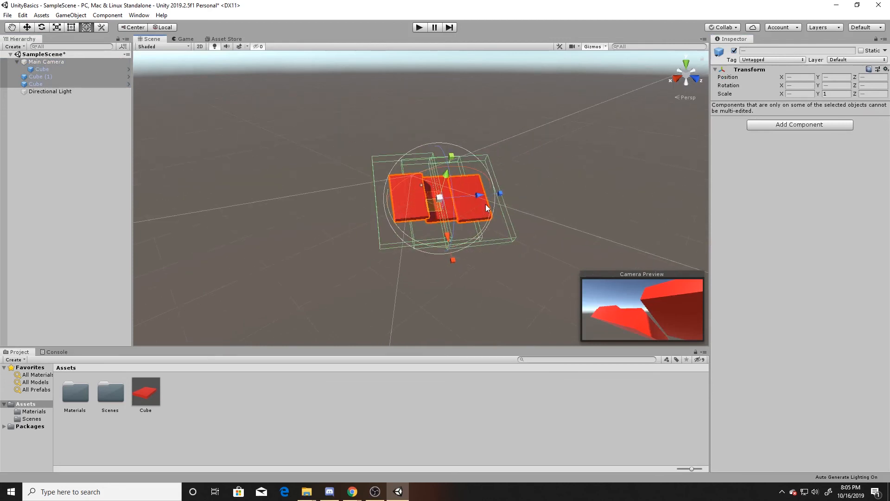